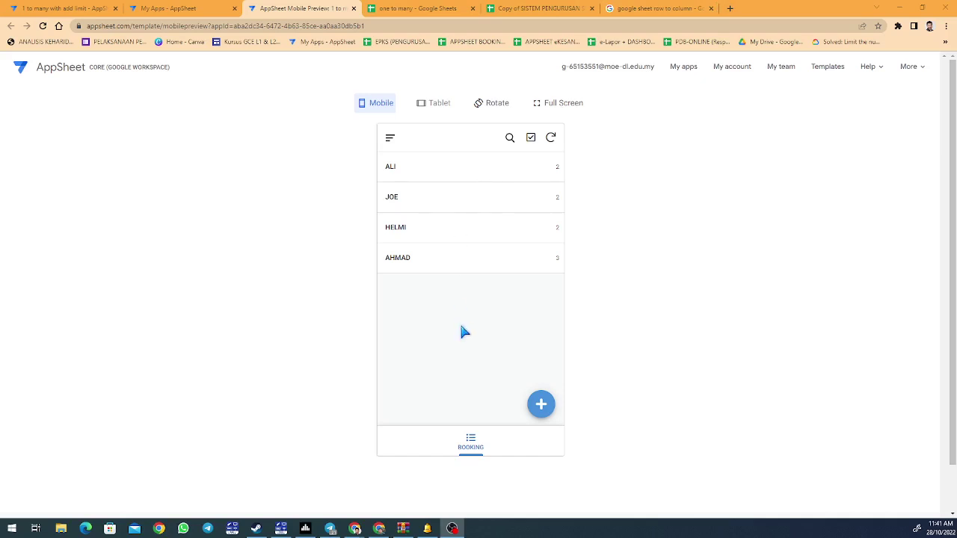
Add a new booking record with the student's name, KELAS 3 and a JUMLAH TEMPAHAN of 3, and save it
click(540, 403)
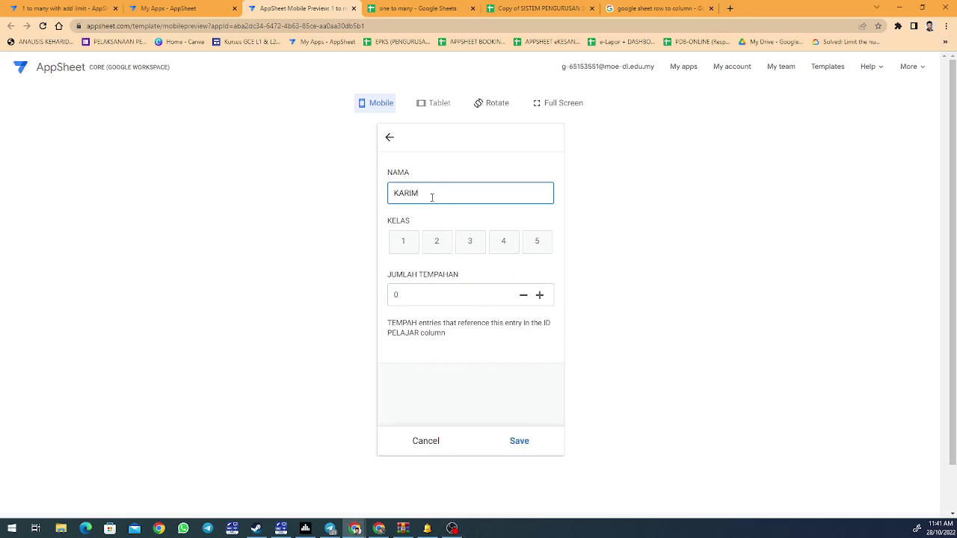
text(KARIM)
click(470, 240)
click(539, 295)
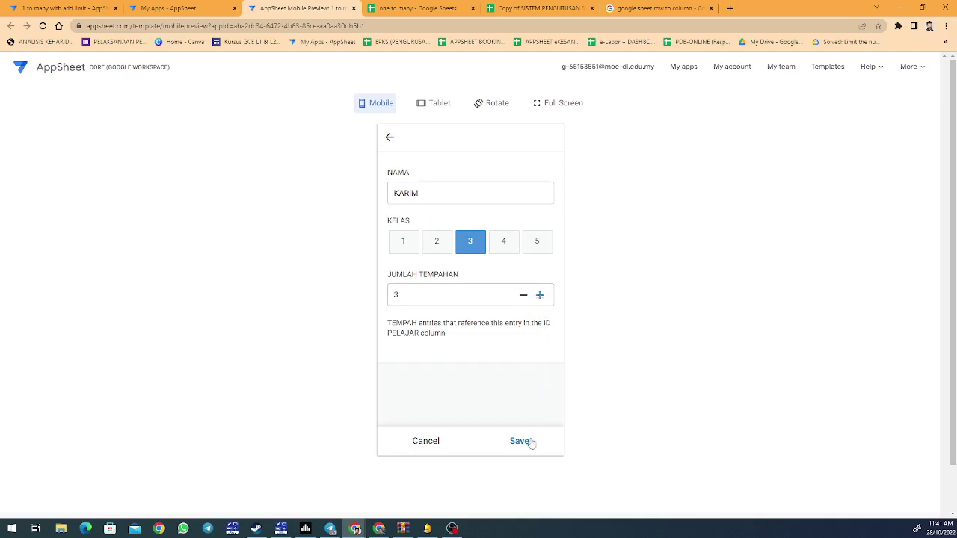
click(520, 441)
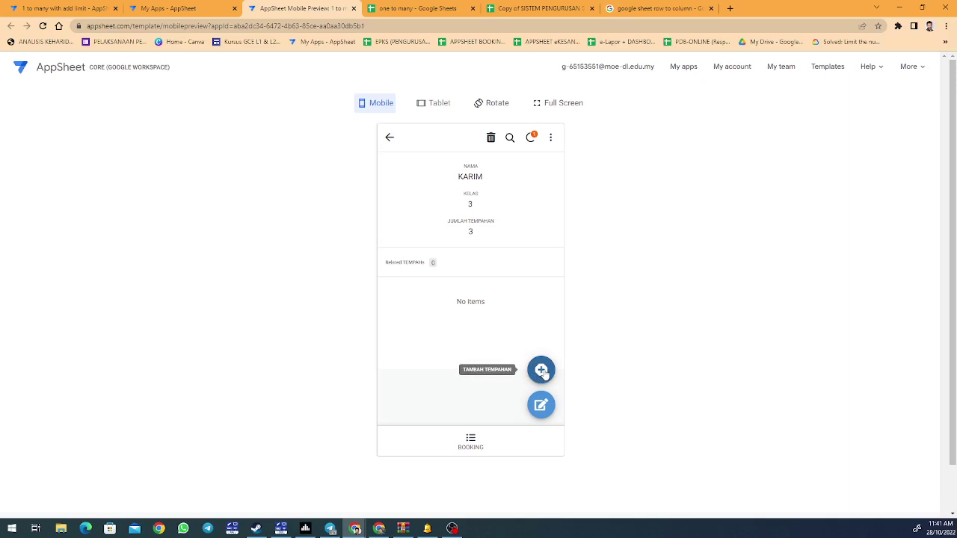
Add a booking to the student's record with BAYAM as the JENIS BARANG and save it
click(542, 371)
click(497, 243)
click(427, 259)
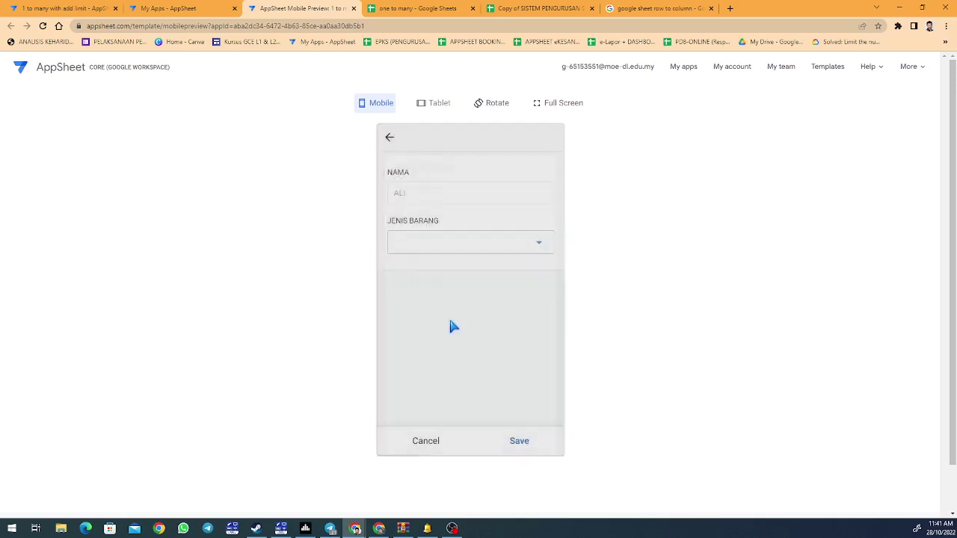
click(516, 441)
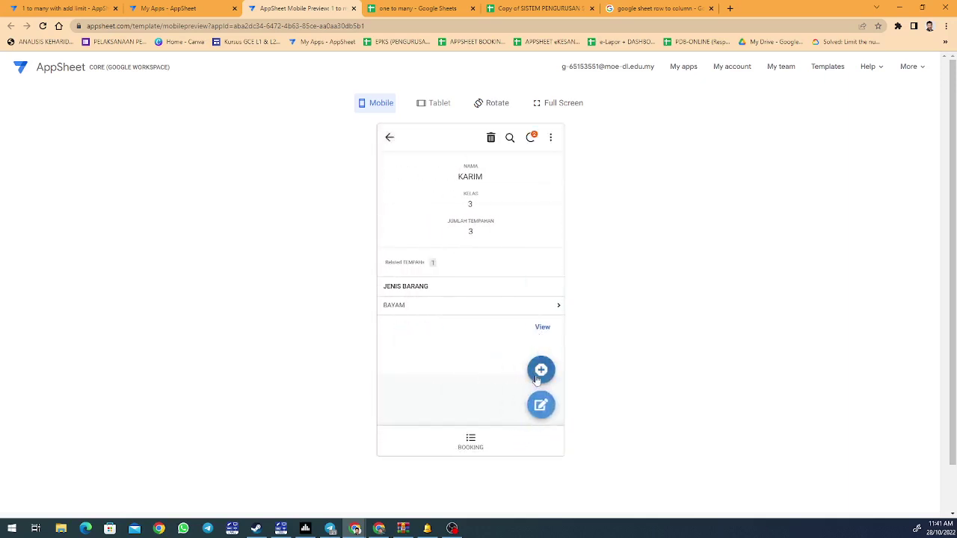
Add another booking to the same student with SAWI as the JENIS BARANG and save it
click(536, 381)
click(475, 243)
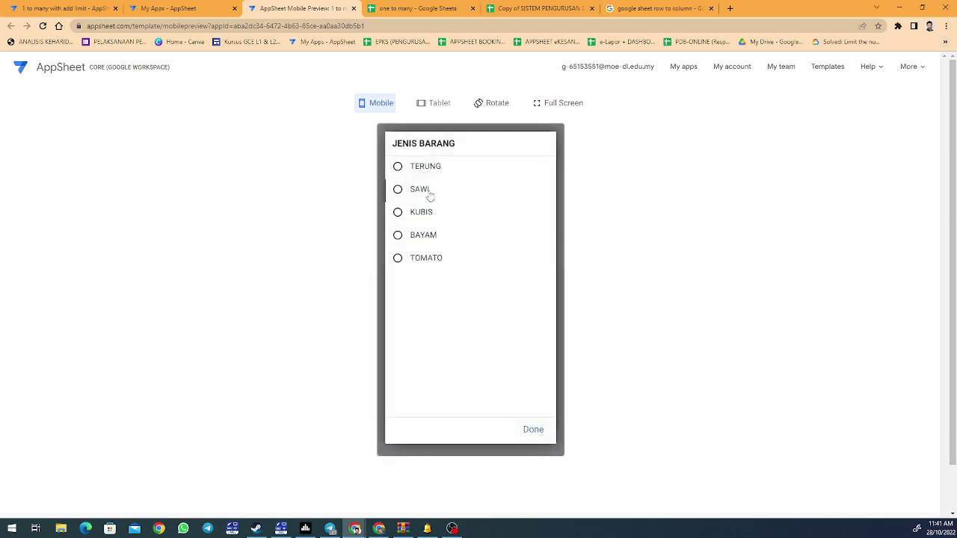
click(430, 195)
click(521, 442)
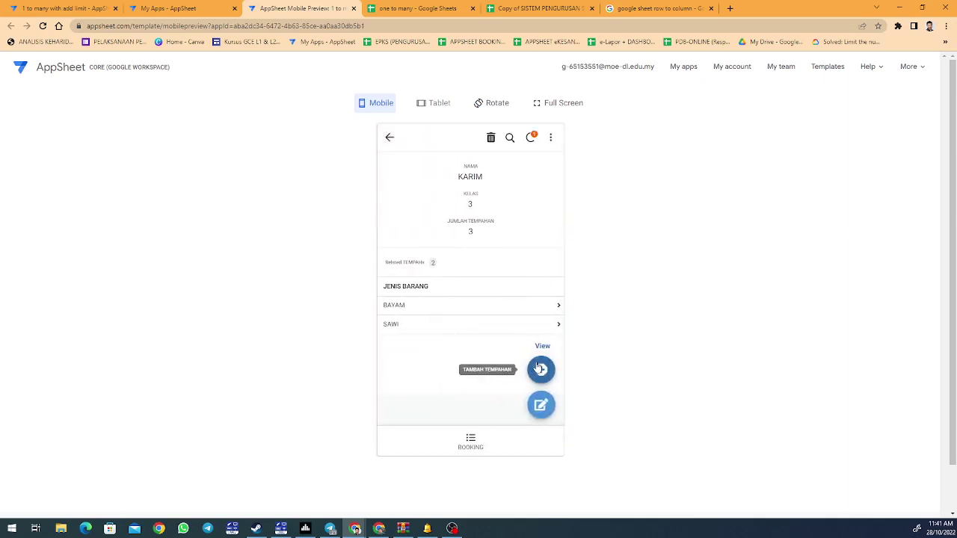
Add a third booking to the student's record with TERUNG as the JENIS BARANG and save it
click(540, 367)
click(427, 243)
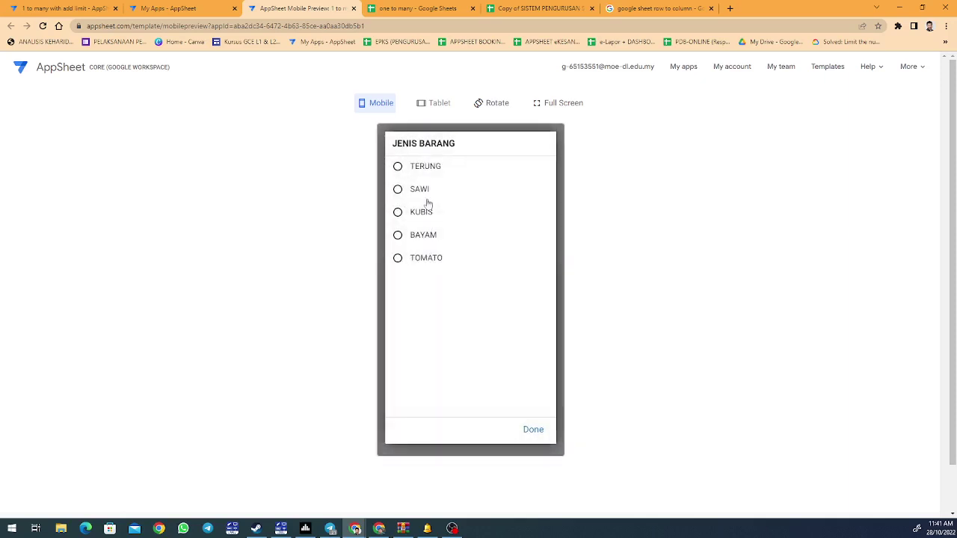
click(427, 167)
click(517, 440)
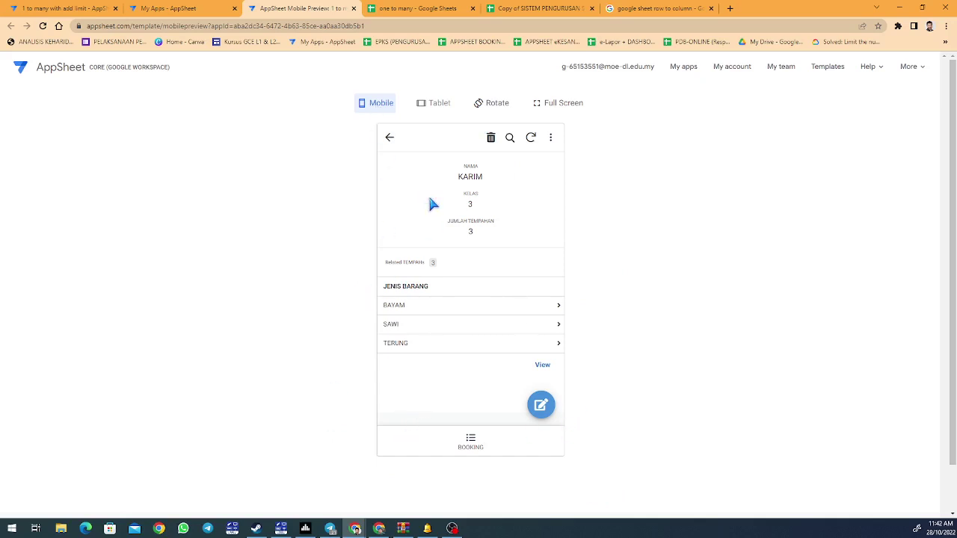
Switch to the "one to many" spreadsheet and compare the column headers of the PELAJAR and TEMPAH sheets
click(427, 16)
click(142, 508)
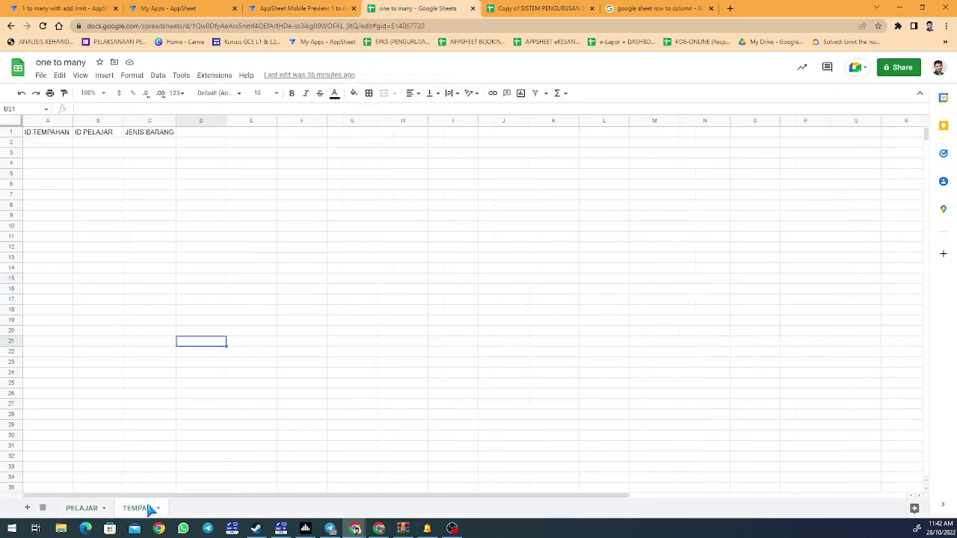
click(78, 508)
click(137, 510)
click(86, 510)
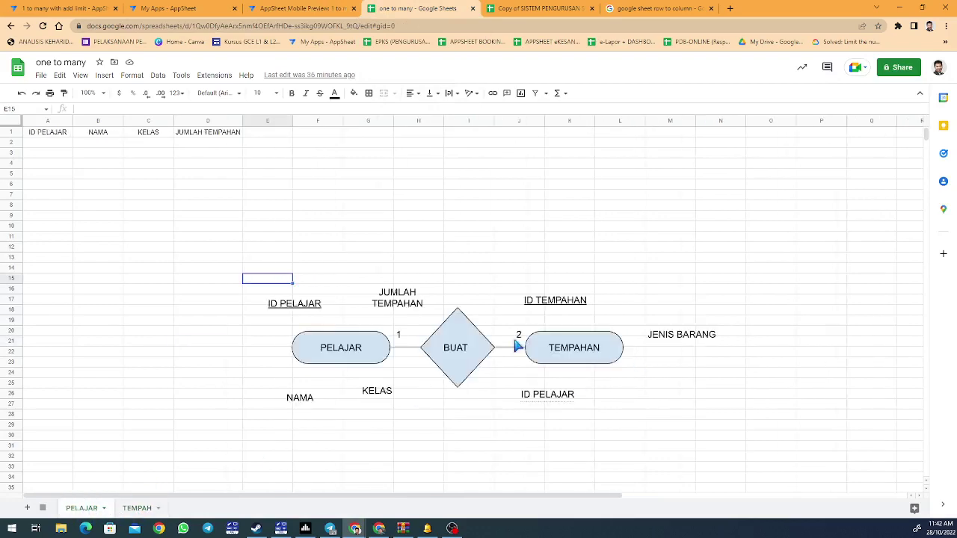
Reposition the relationship diagram on the PELAJAR sheet to rows 6 to 18, checking the TEMPAH headers against it
click(491, 362)
mouse_move(491, 362)
mouse_down()
mouse_move(410, 293)
mouse_move(462, 270)
mouse_move(444, 242)
mouse_move(508, 217)
mouse_move(527, 225)
mouse_up()
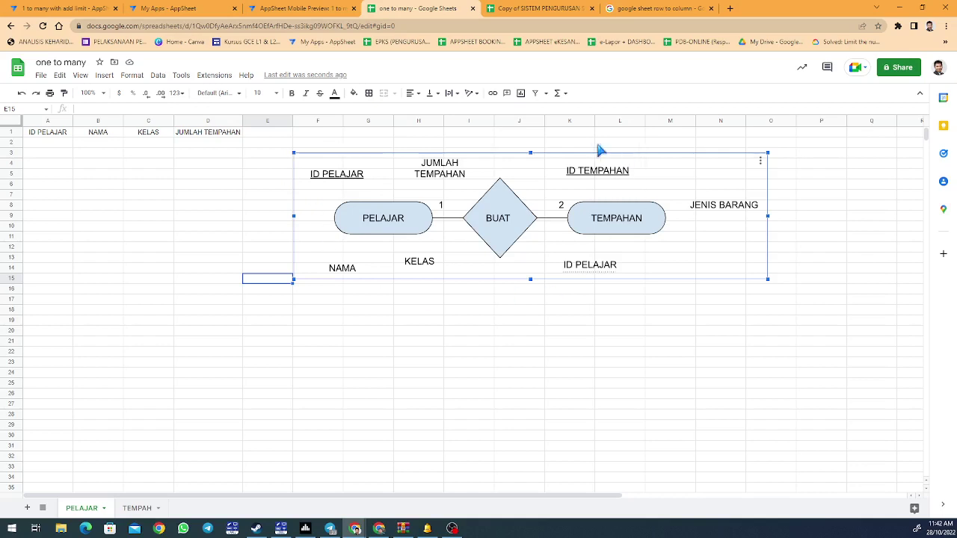
click(135, 509)
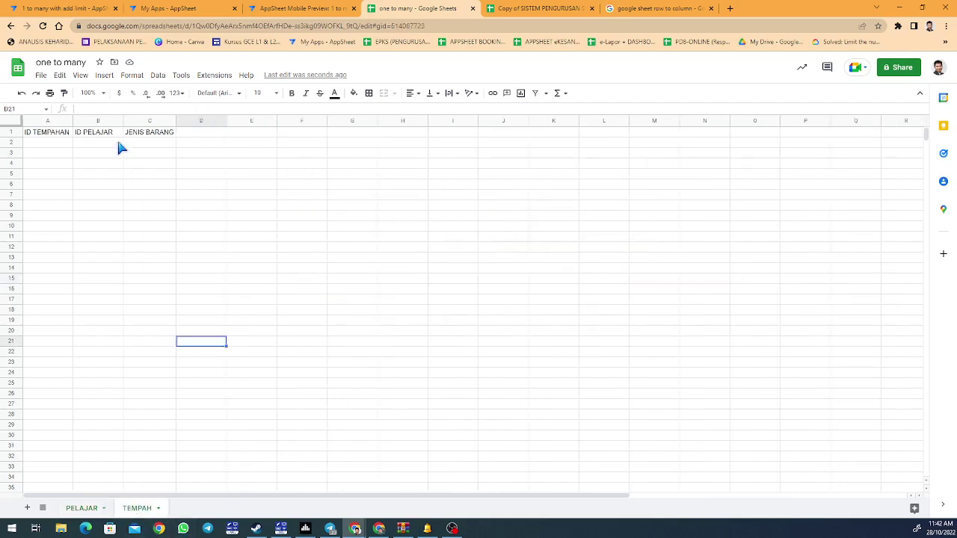
click(46, 135)
click(83, 508)
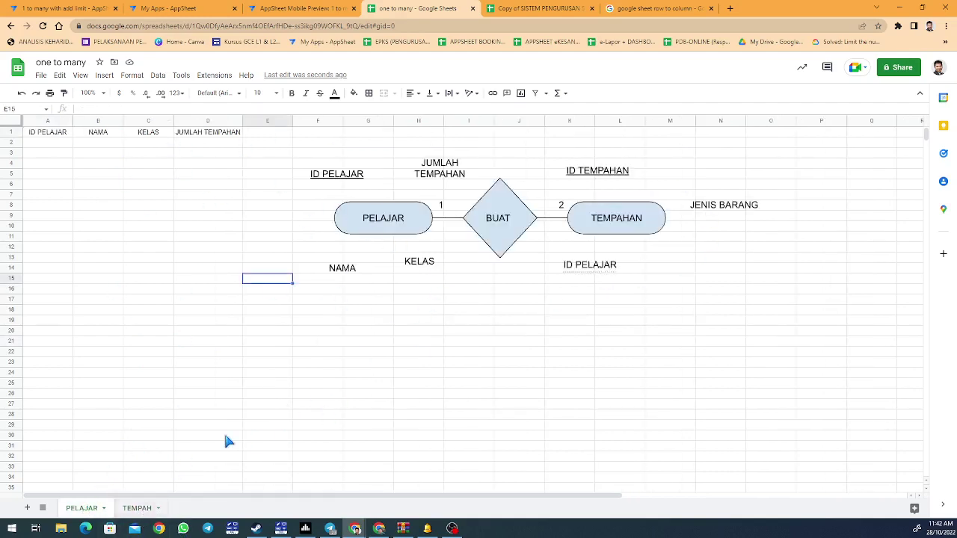
click(137, 509)
click(80, 509)
click(607, 216)
mouse_move(540, 227)
mouse_down()
mouse_move(505, 266)
mouse_move(481, 261)
mouse_move(490, 244)
mouse_up()
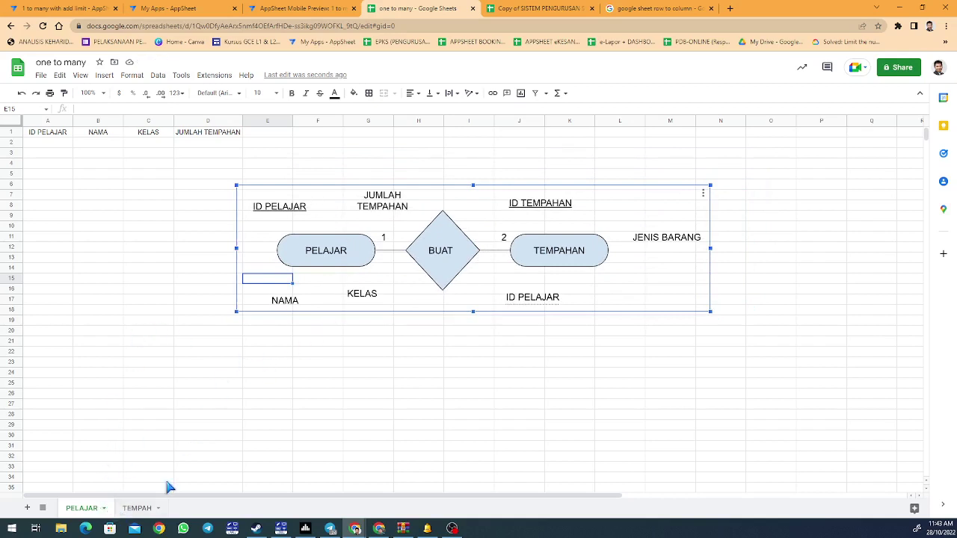
Examine the ID TEMPAHAN and ID PELAJAR headers on the TEMPAH sheet, then return to the PELAJAR sheet
click(137, 509)
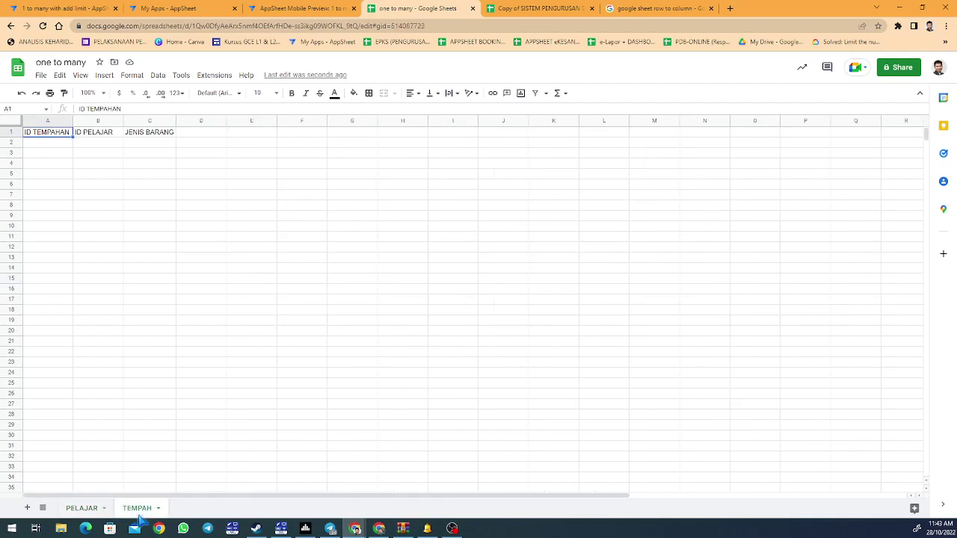
click(99, 134)
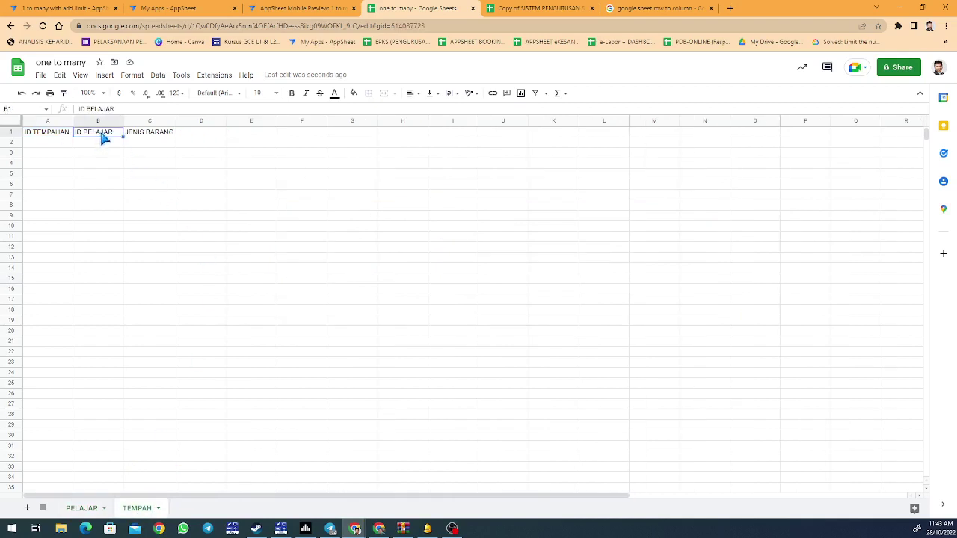
click(57, 136)
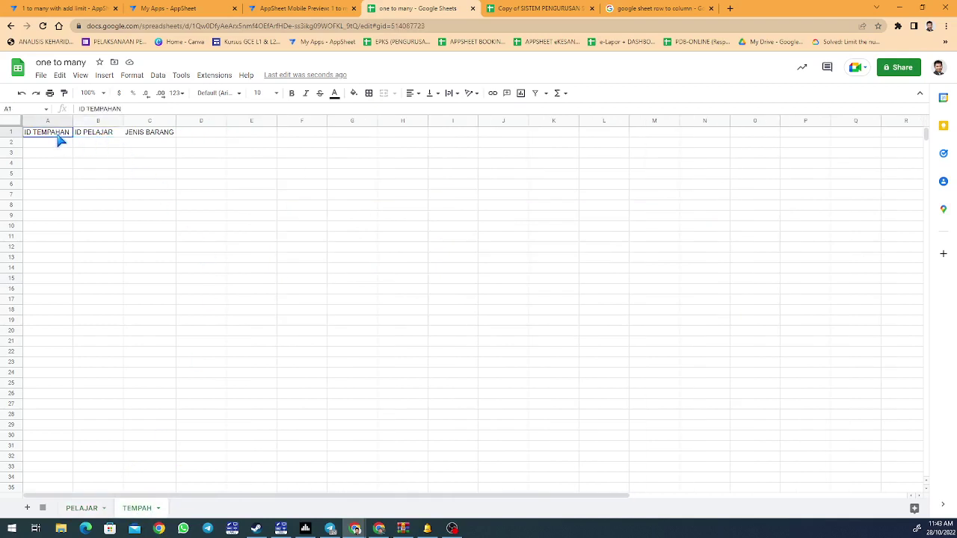
click(88, 135)
click(82, 512)
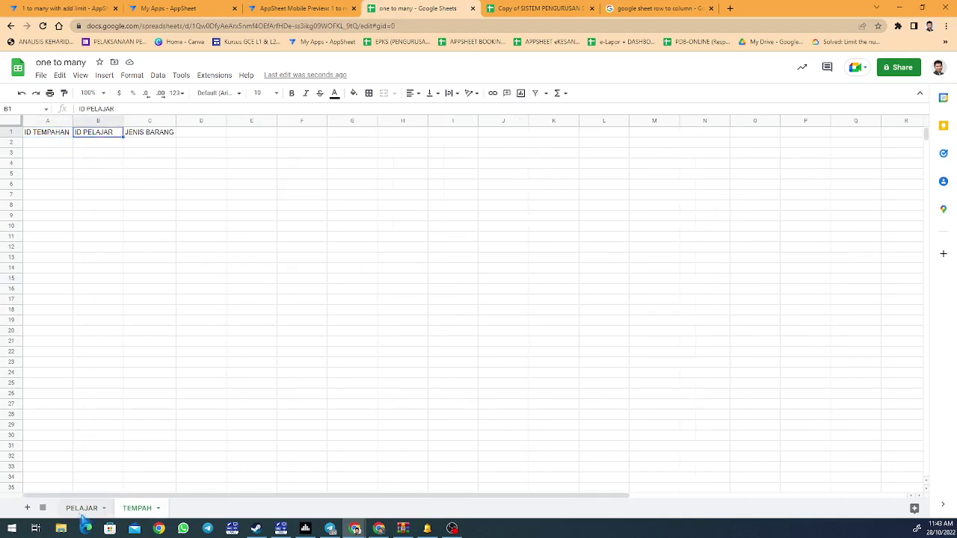
click(137, 509)
click(82, 509)
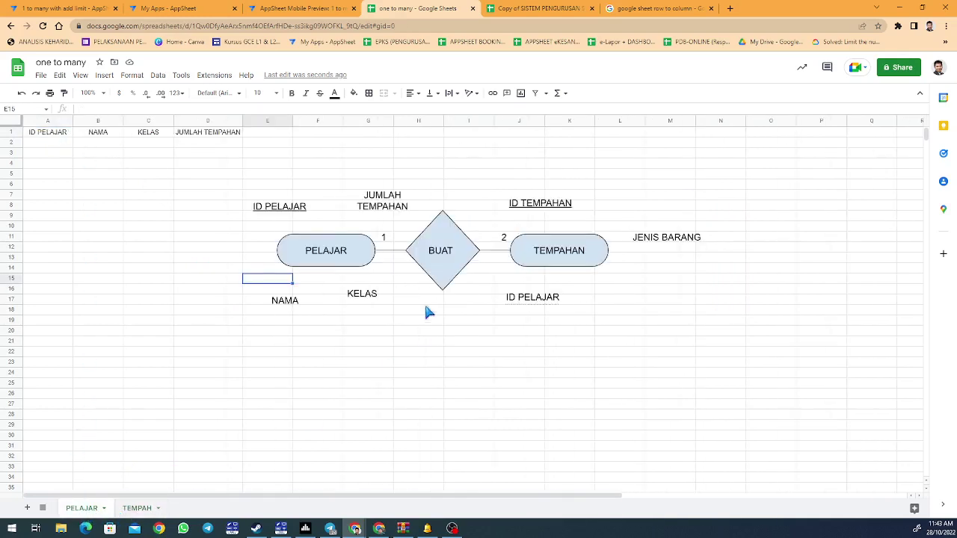
Delete the relationship diagram from the PELAJAR sheet and check that both sheets hold only headers
click(424, 263)
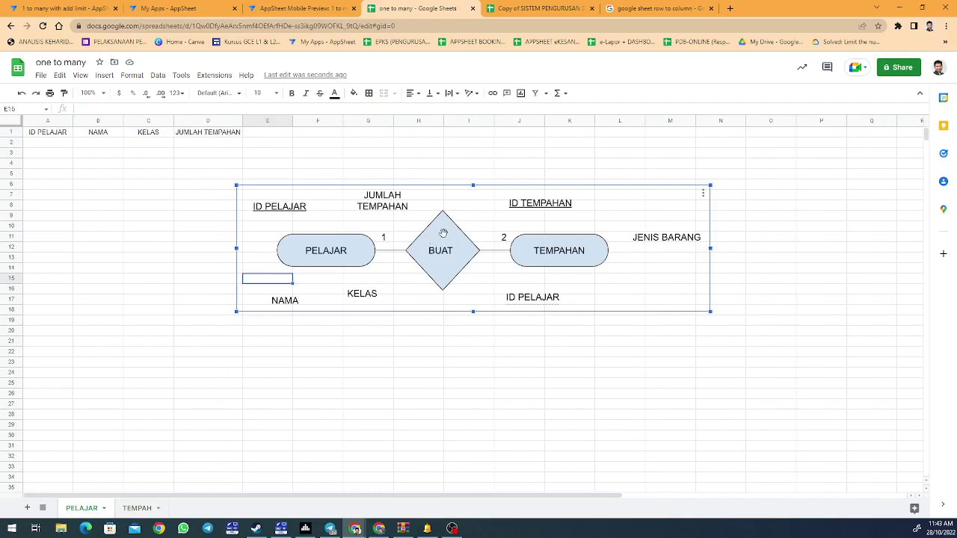
key(Delete)
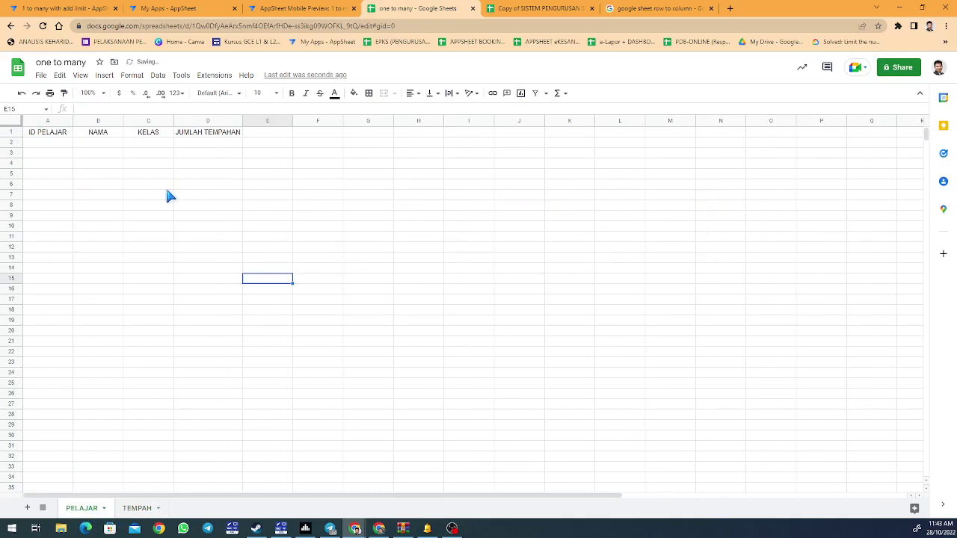
click(135, 508)
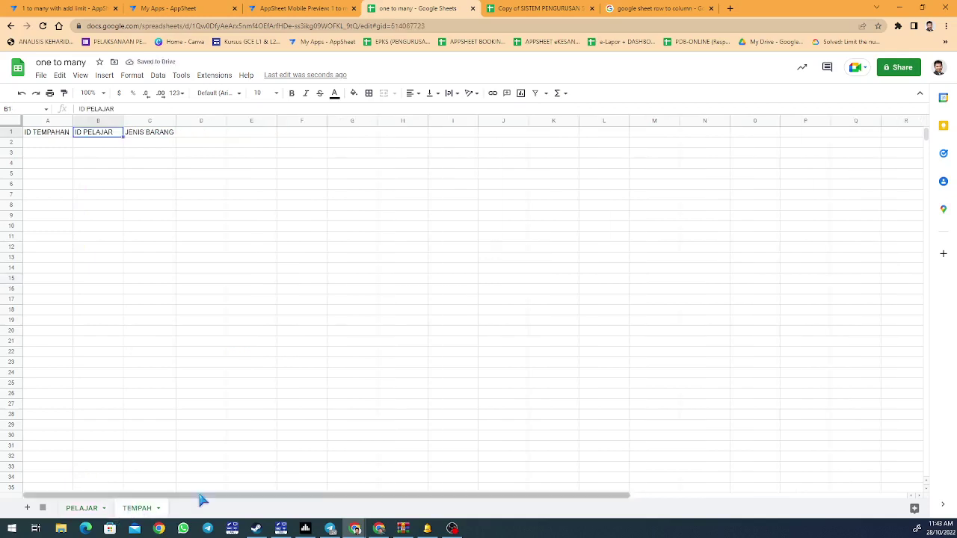
click(91, 509)
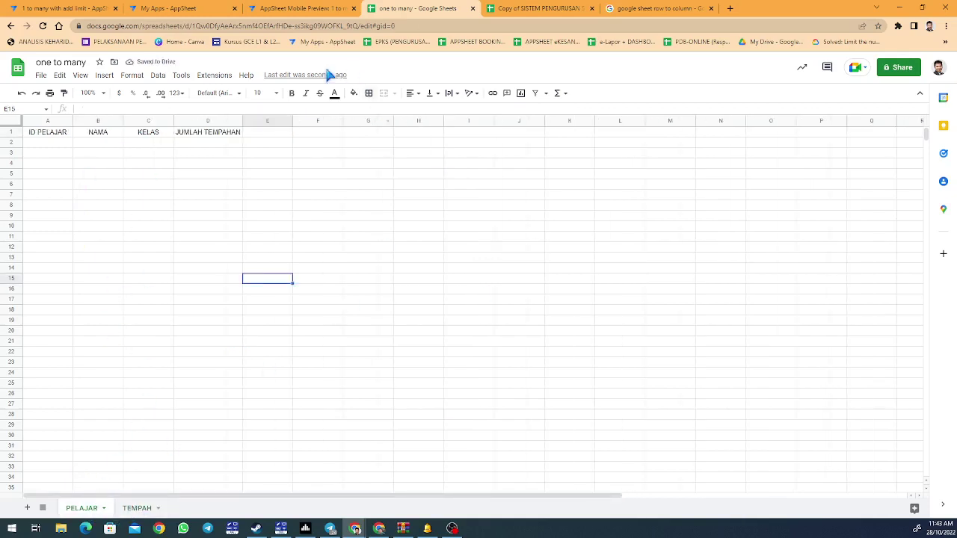
Create an AppSheet app from the spreadsheet, open it for customizing and add the suggested TEMPAH table
click(218, 77)
mouse_move(246, 153)
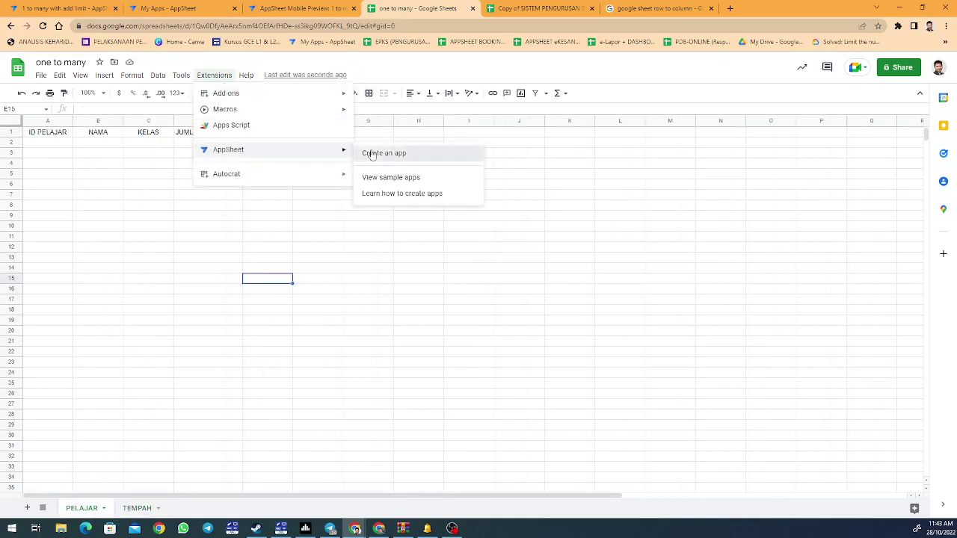
click(372, 152)
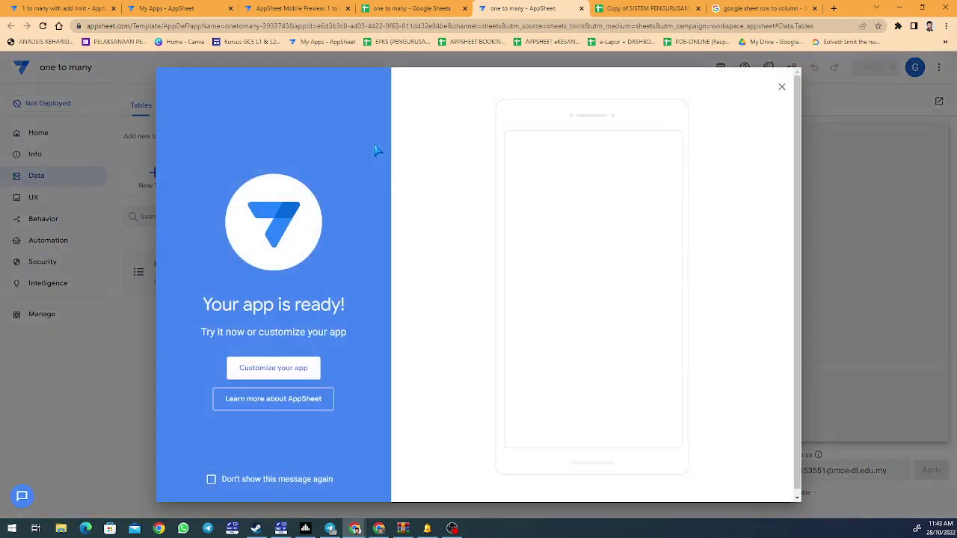
click(299, 366)
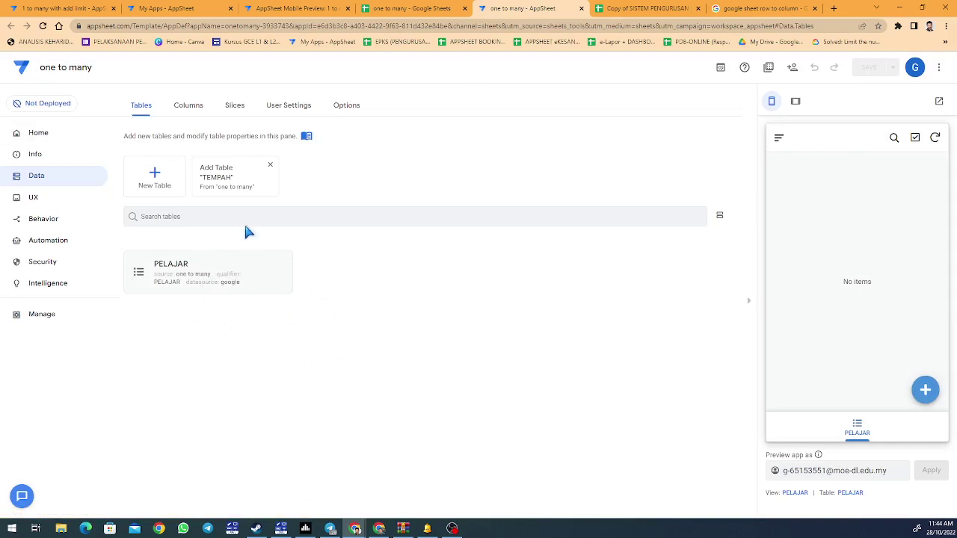
click(231, 172)
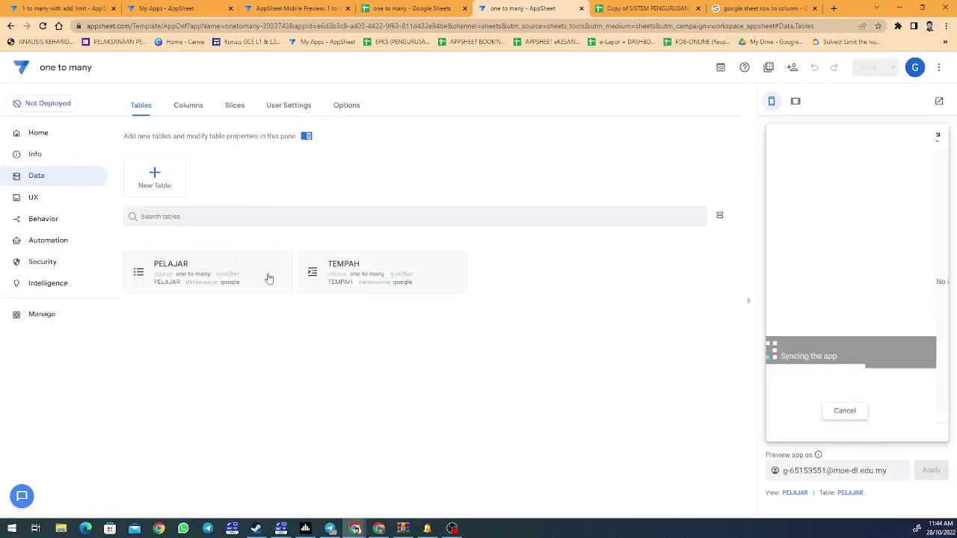
Inspect the PELAJAR table settings and its new-entry form fields in the app preview, then cancel the form
click(191, 279)
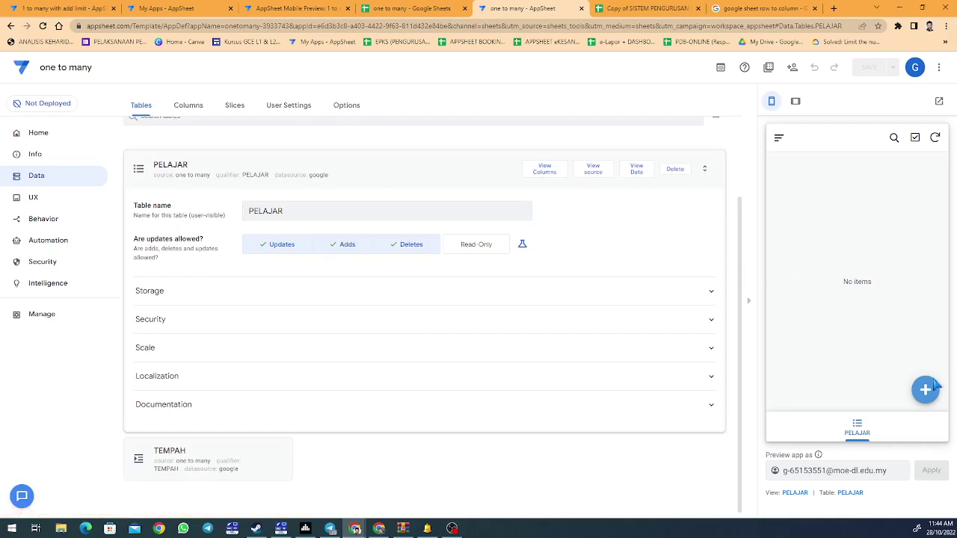
click(933, 386)
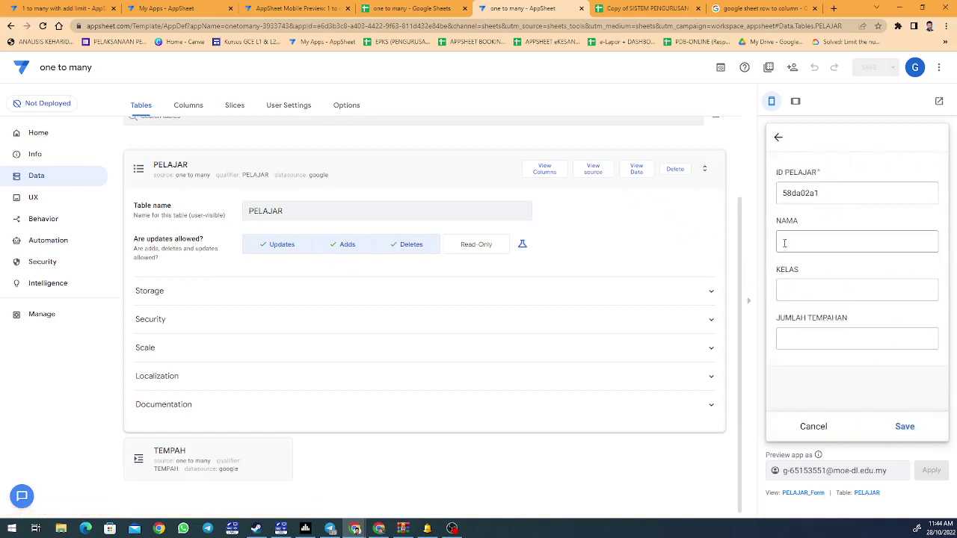
click(843, 292)
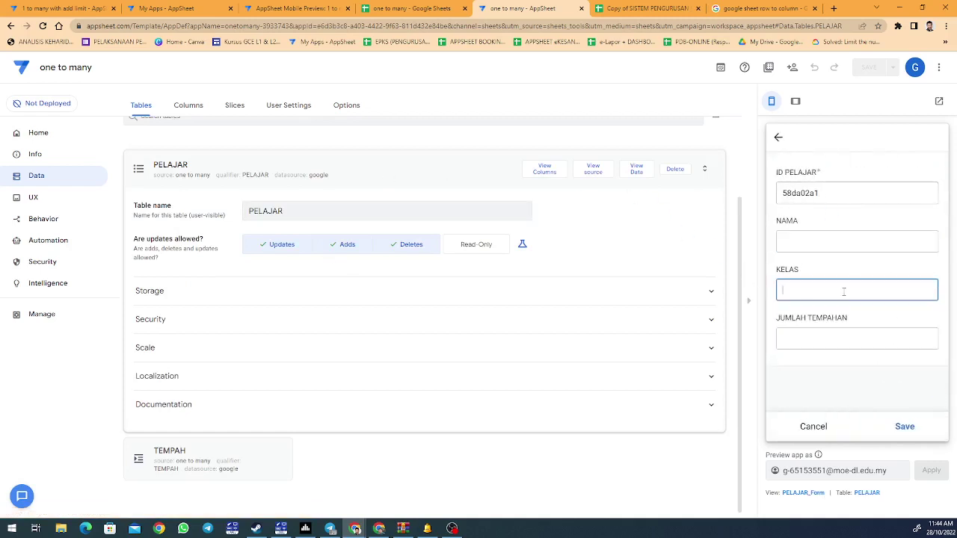
click(848, 332)
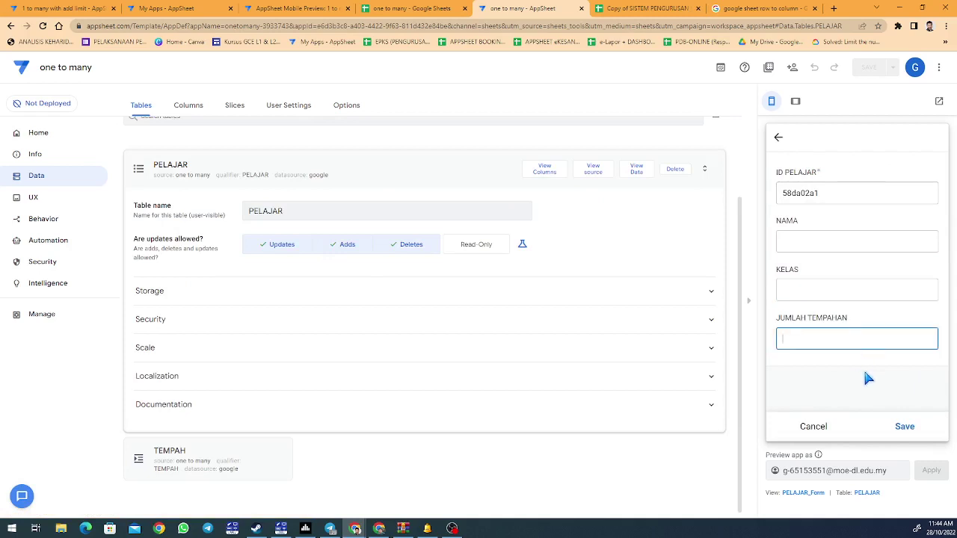
click(813, 426)
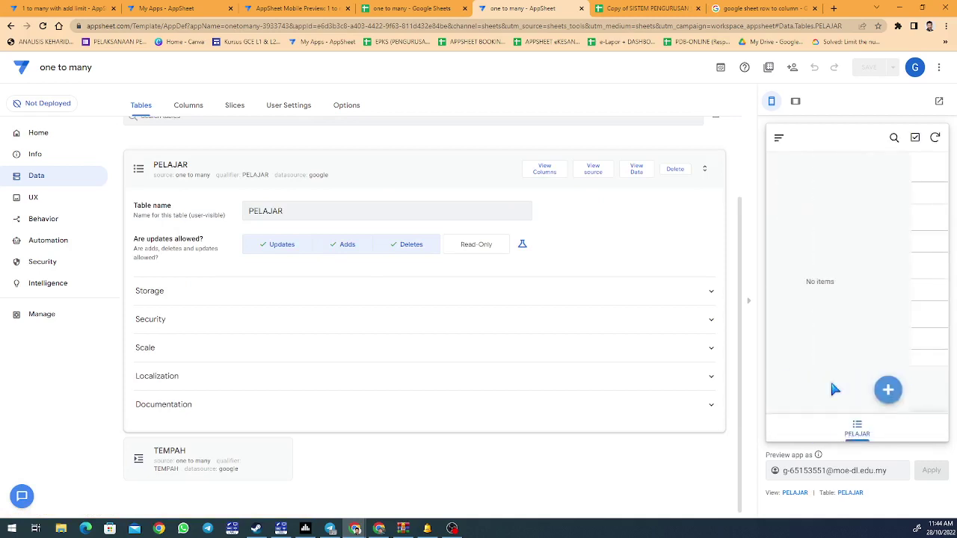
Open the column definitions of the PELAJAR table
click(251, 178)
click(188, 104)
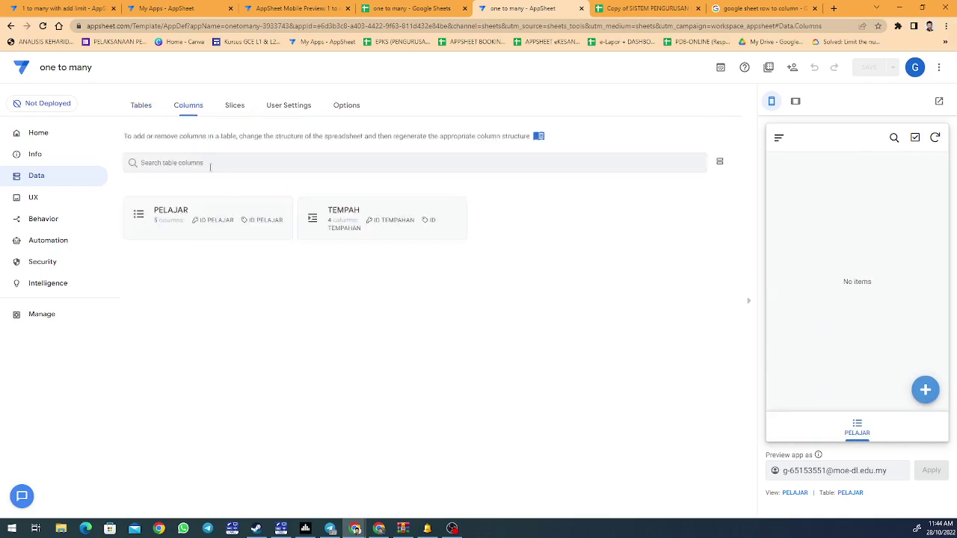
click(232, 213)
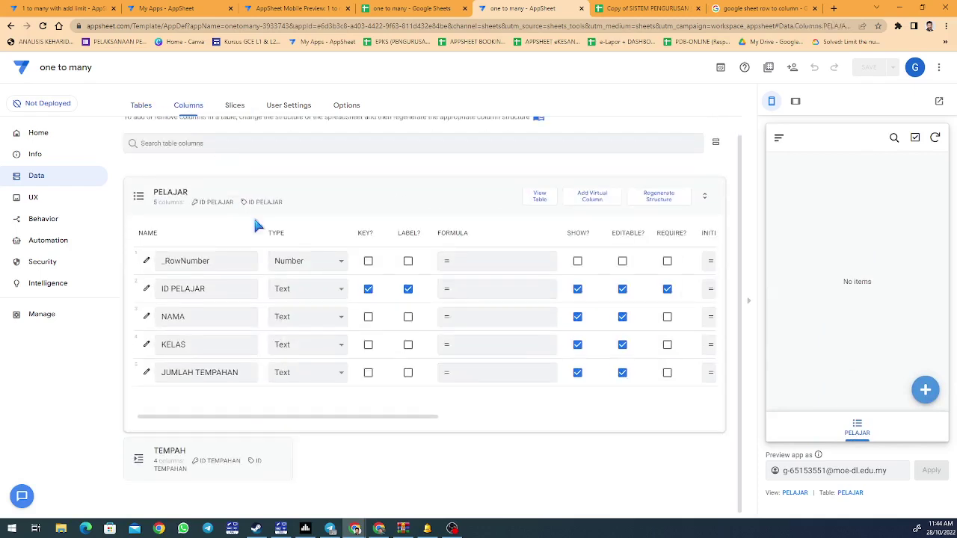
Set the JUMLAH TEMPAHAN column's type to Number in the PELAJAR table
click(302, 378)
click(301, 355)
key(n)
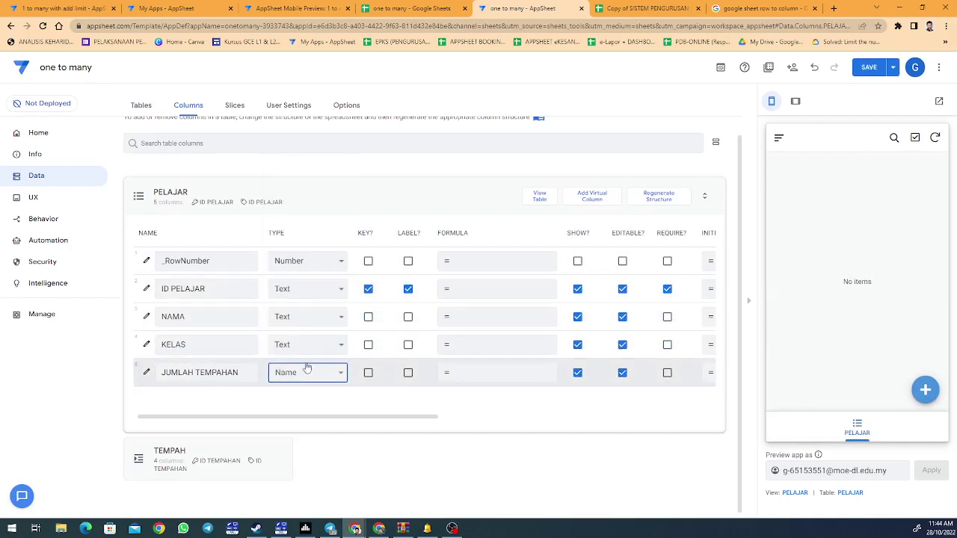
click(316, 397)
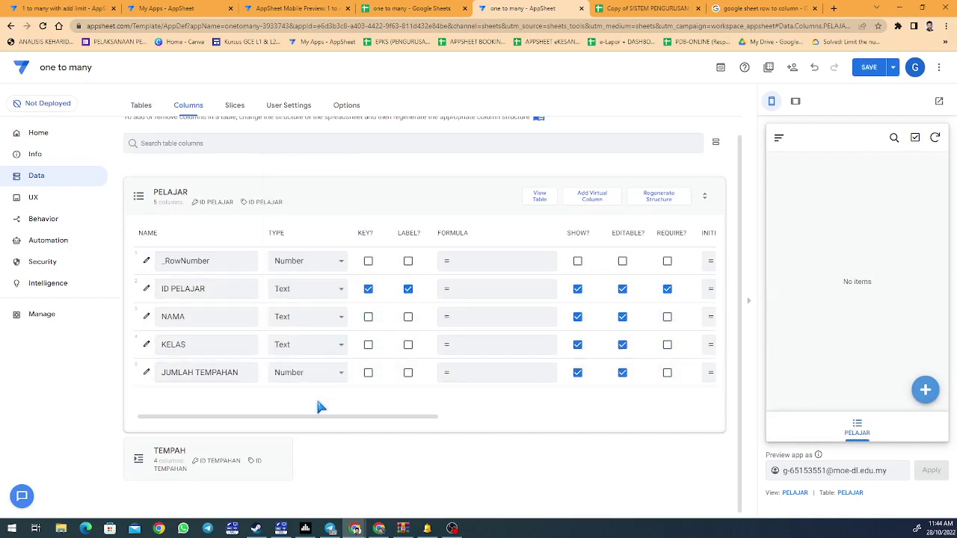
Open the TEMPAH table's column definitions and change the ID PELAJAR column's type to Ref
click(249, 452)
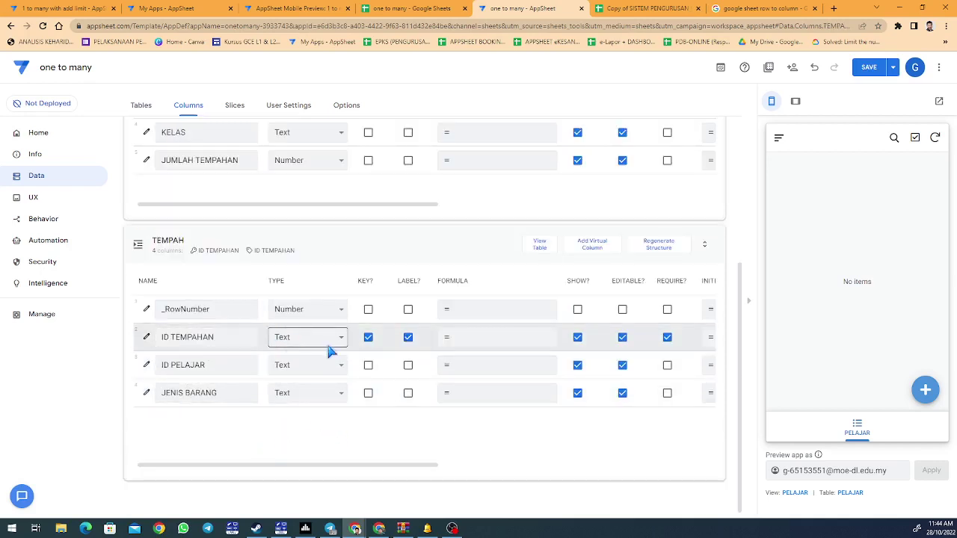
scroll(323, 371, up, 1)
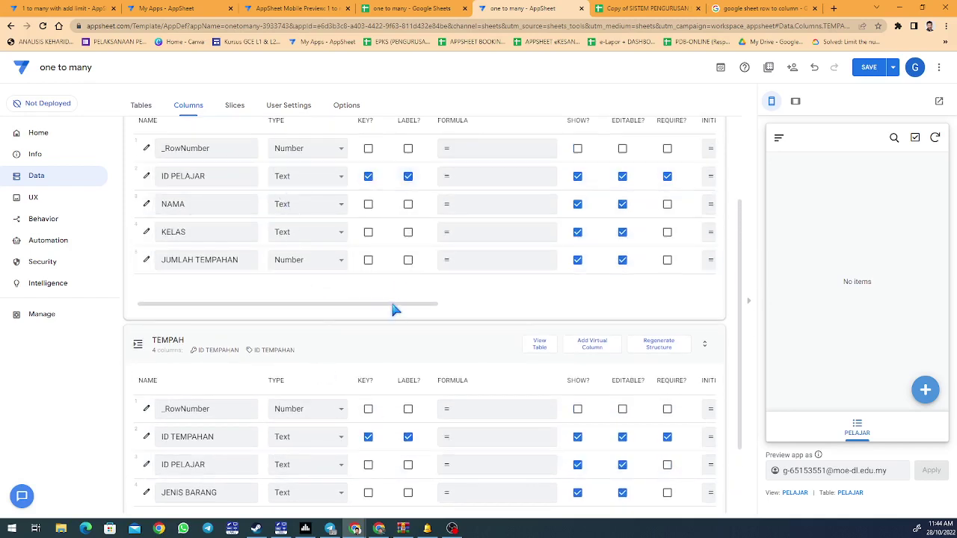
mouse_move(395, 307)
mouse_down()
mouse_move(481, 305)
mouse_move(397, 305)
mouse_up()
scroll(267, 357, down, 1)
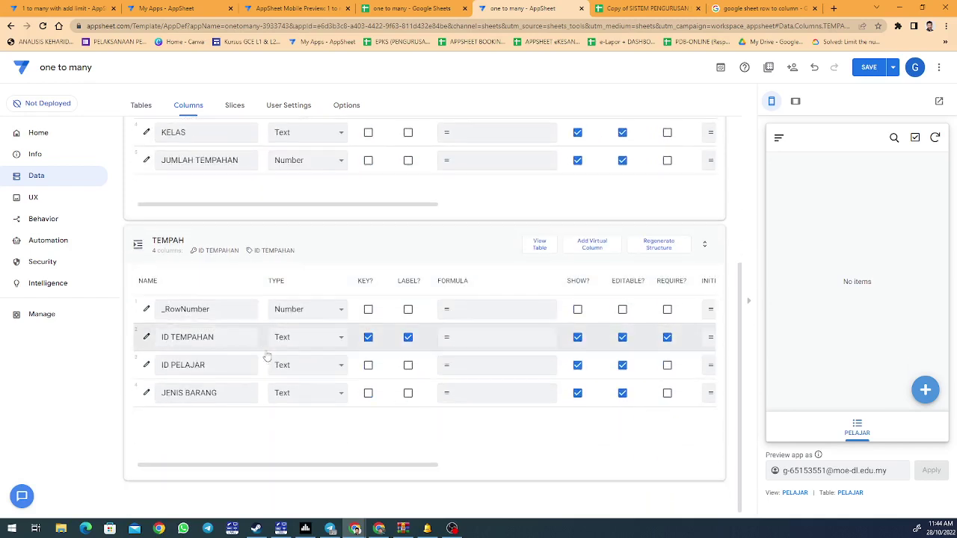
click(207, 365)
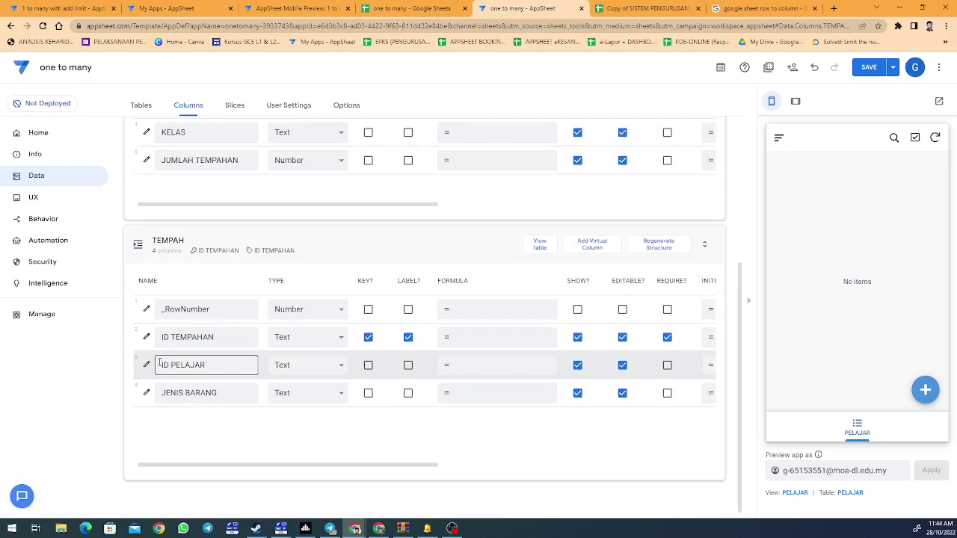
mouse_move(159, 364)
mouse_down()
mouse_move(211, 364)
mouse_move(159, 365)
mouse_up()
click(213, 365)
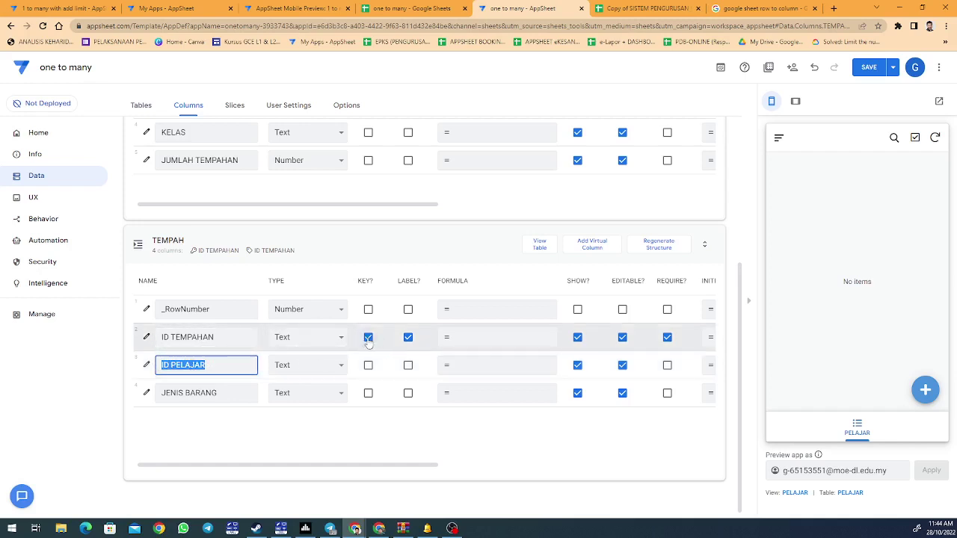
double_click(218, 365)
click(305, 374)
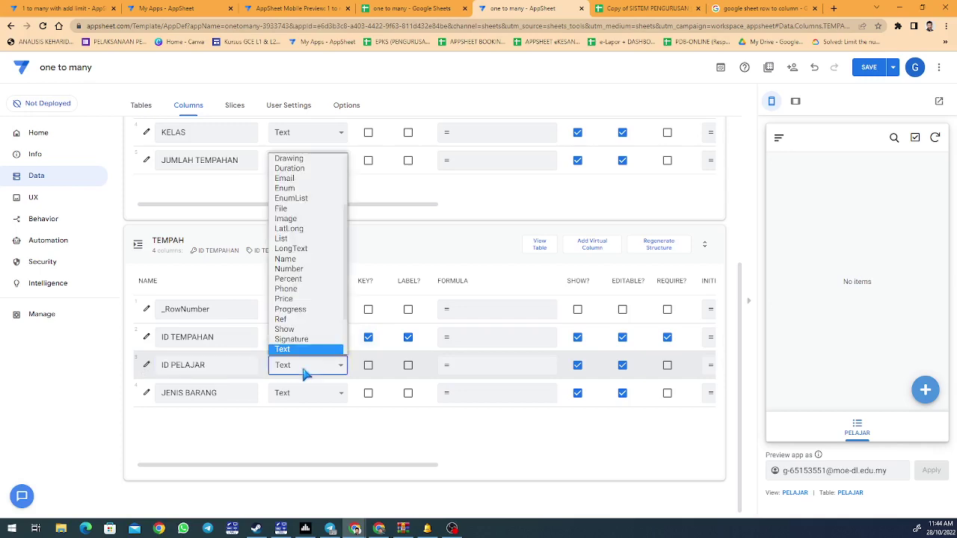
click(305, 377)
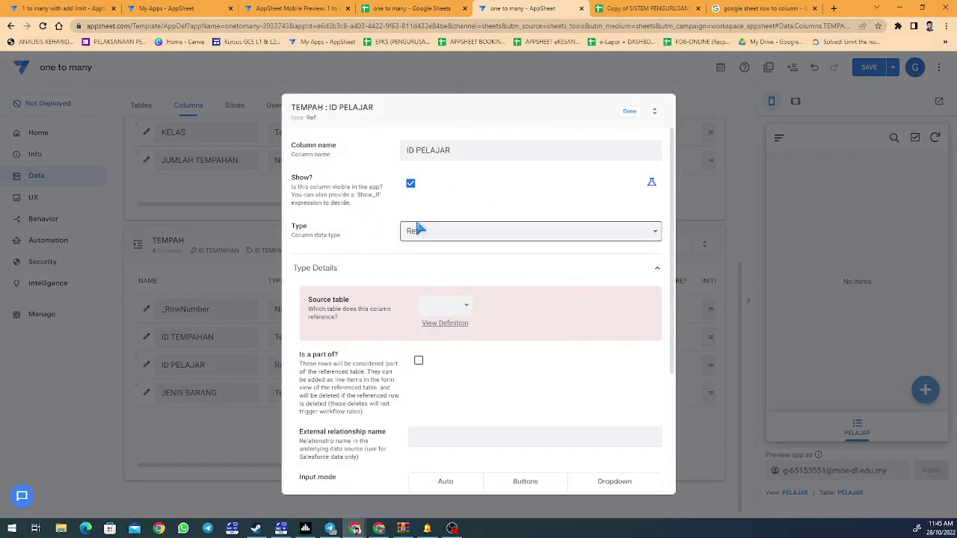
Make ID PELAJAR reference the PELAJAR source table, enable "Is a part of?" and save the app
click(454, 302)
click(456, 302)
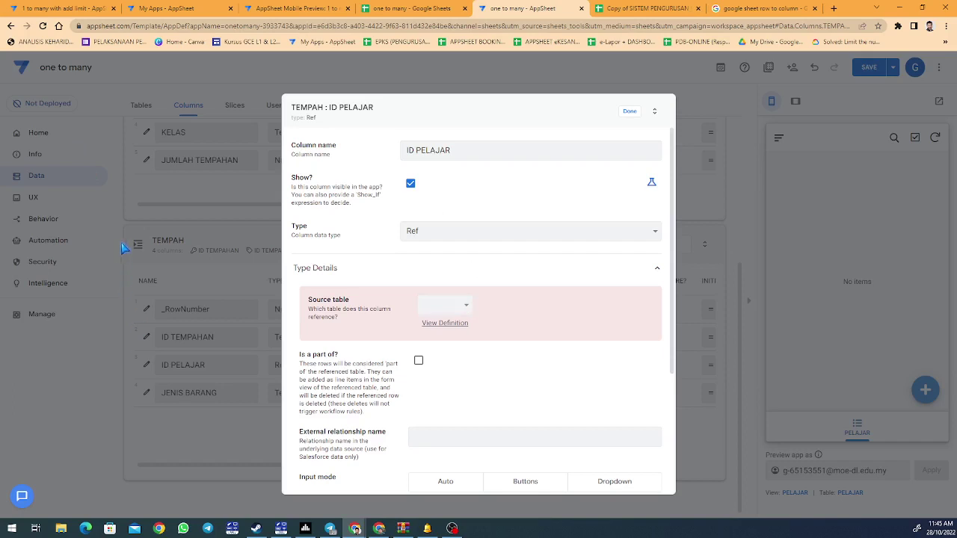
click(423, 306)
click(440, 332)
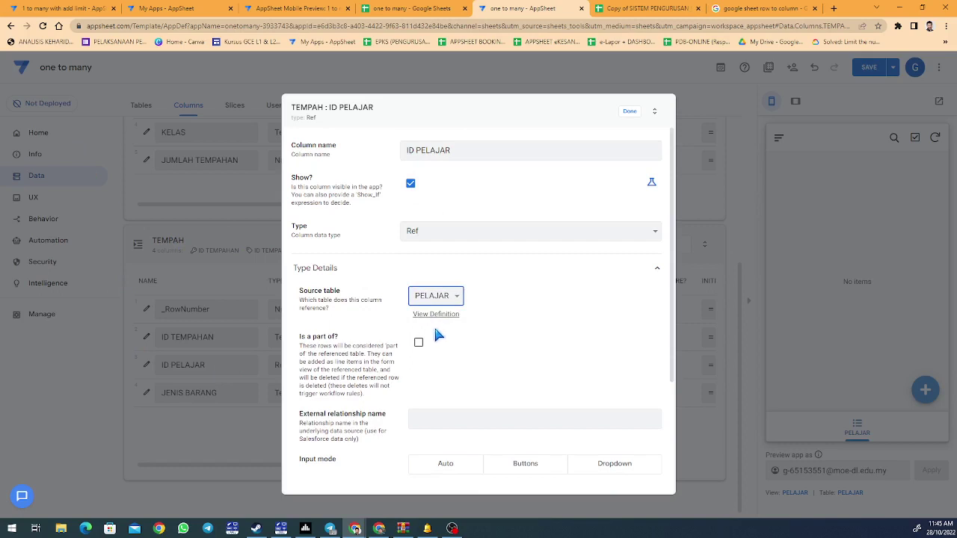
click(419, 344)
click(628, 112)
click(869, 68)
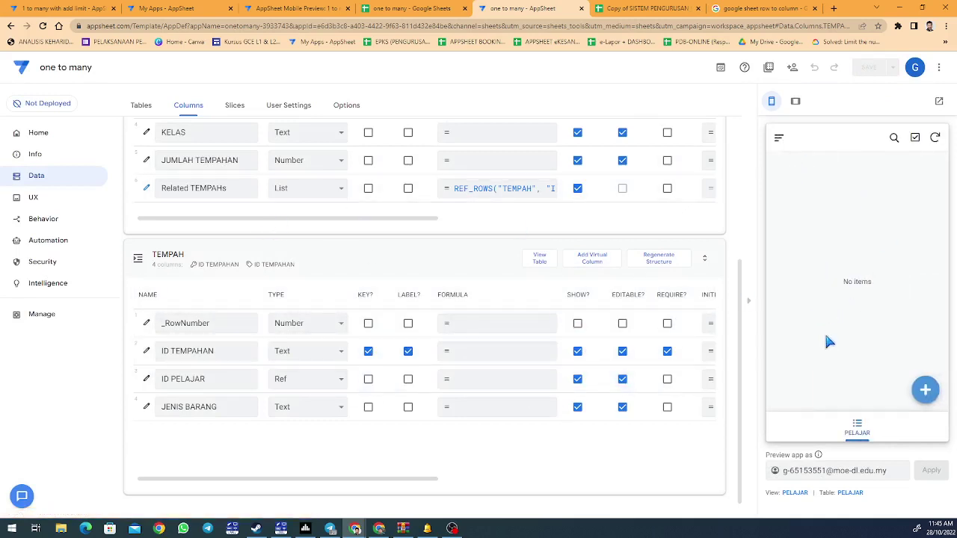
Start a new PELAJAR entry in the app preview with the student's ID and name, class 2 PA and JUMLAH TEMPAHAN 2
click(925, 389)
click(860, 237)
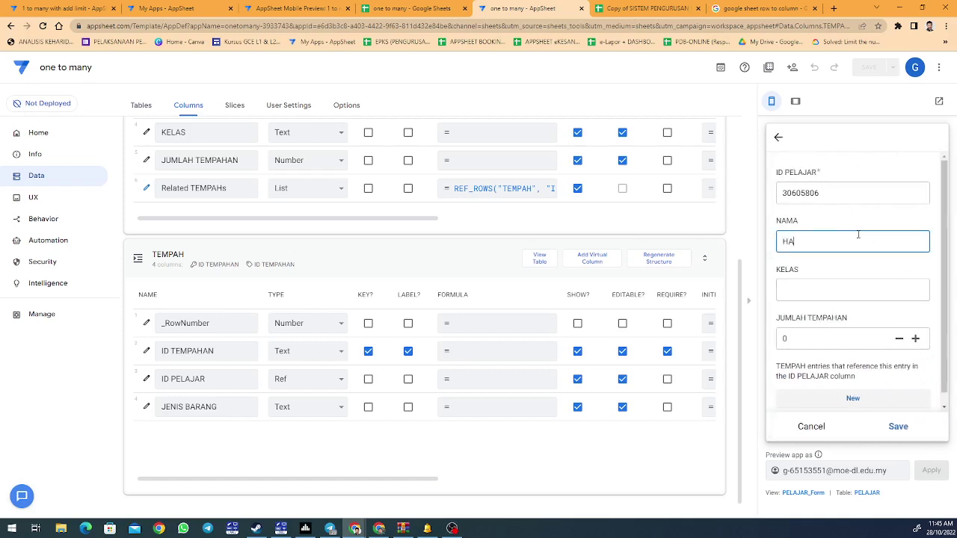
text(HELMI)
key(Tab)
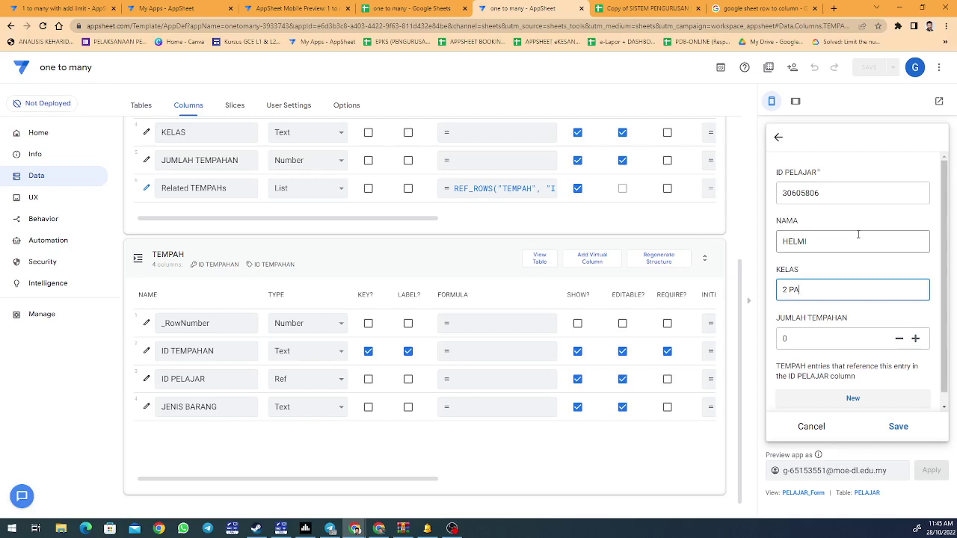
text(2 PA)
click(916, 339)
click(916, 339)
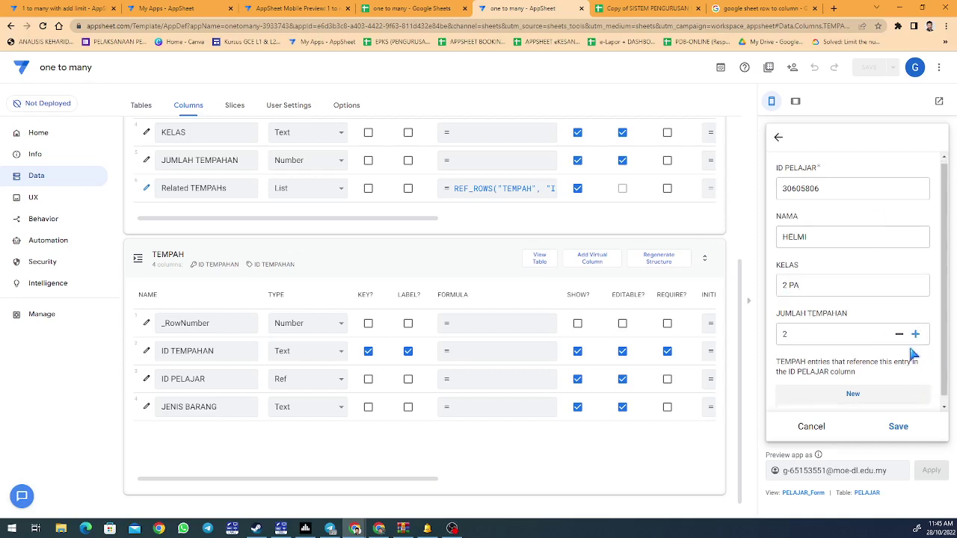
Add a TEMPAH booking under the student with JENIS BARANG KANGKONG and save it
click(867, 390)
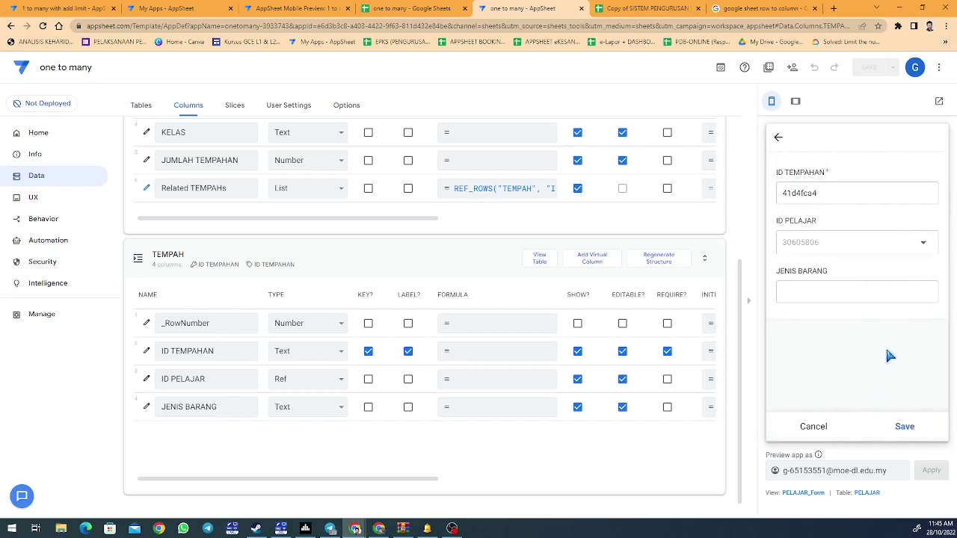
click(870, 291)
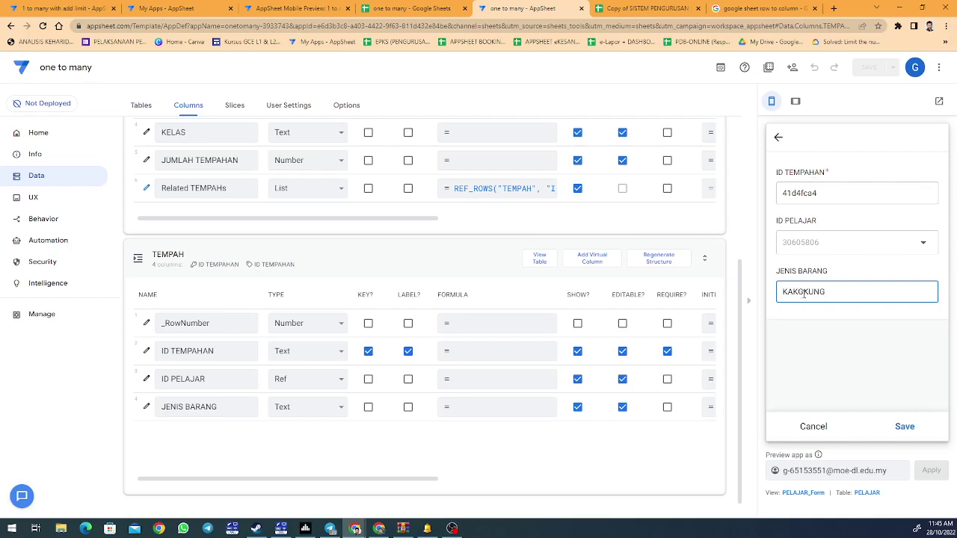
click(804, 293)
key(BackSpace)
key(BackSpace)
text(NGKO)
click(905, 426)
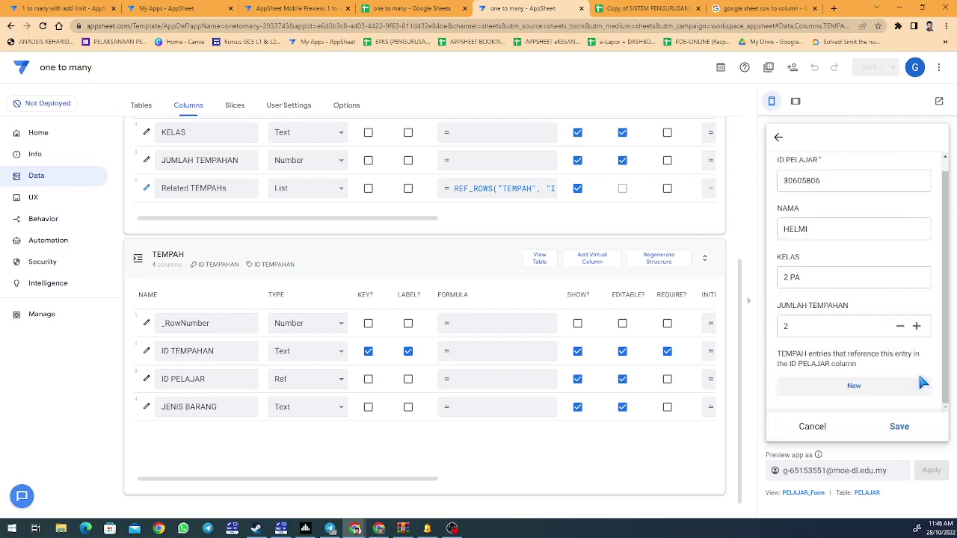
Add a second TEMPAH booking under the same student with JENIS BARANG KUCING and save it
scroll(845, 364, down, 2)
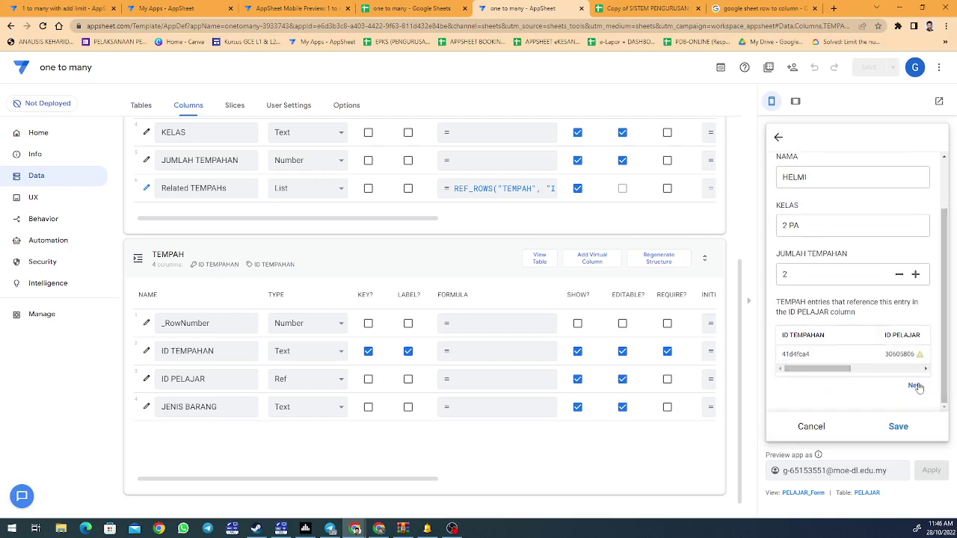
click(915, 386)
click(838, 291)
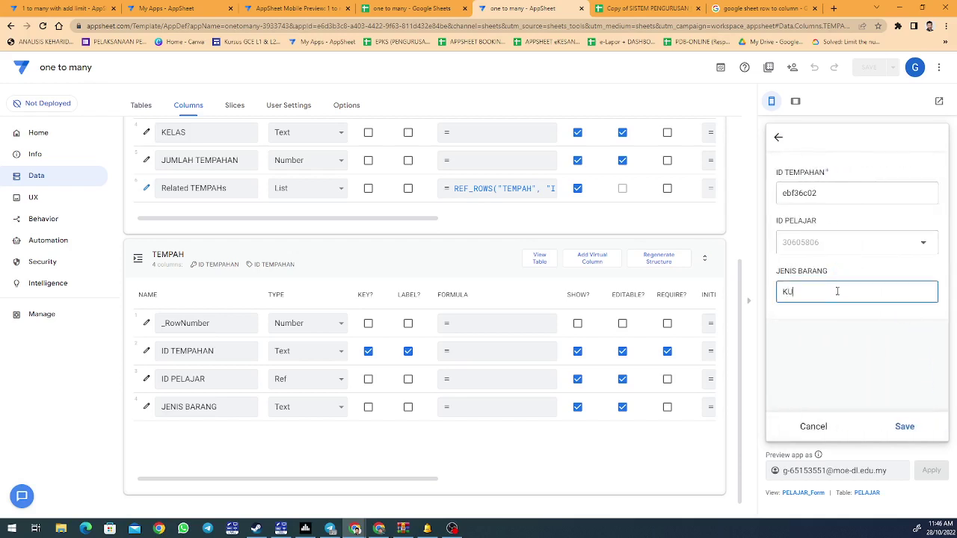
text(KUCING)
click(904, 426)
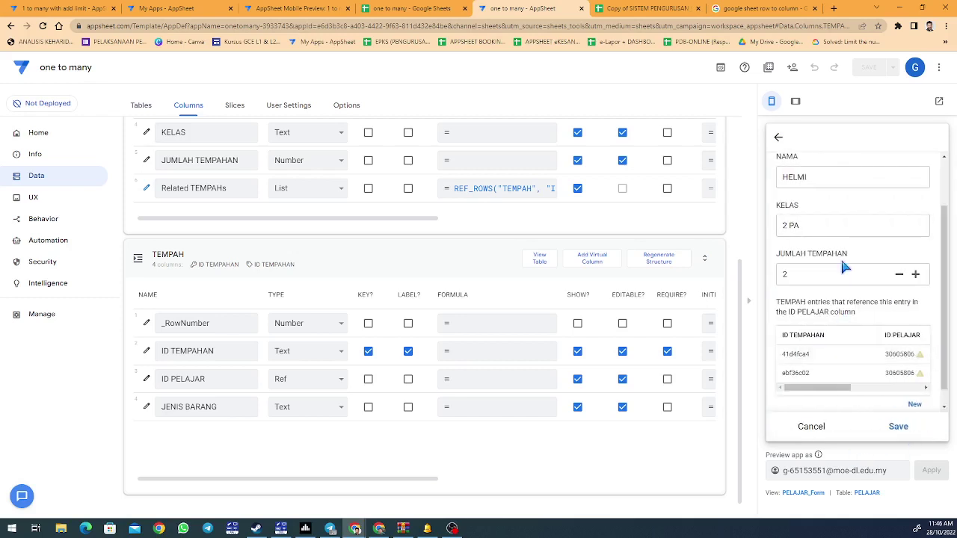
Compare the listed bookings with JUMLAH TEMPAHAN in the student form and save the PELAJAR entry
scroll(888, 374, down, 1)
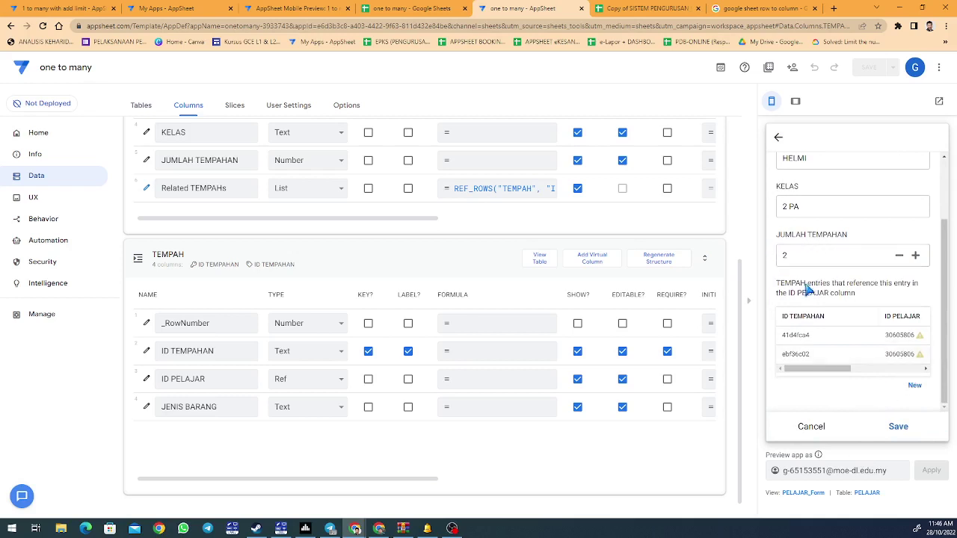
click(815, 258)
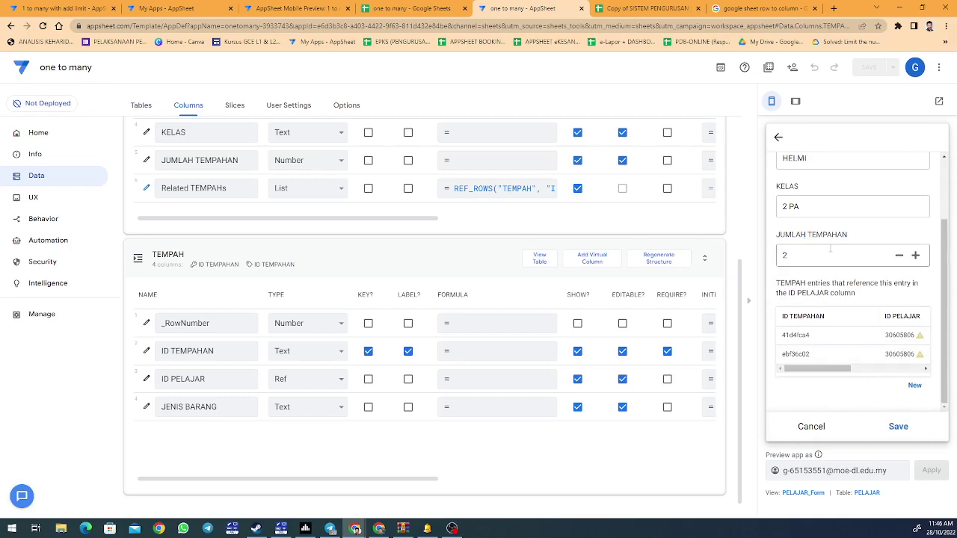
scroll(867, 364, up, 2)
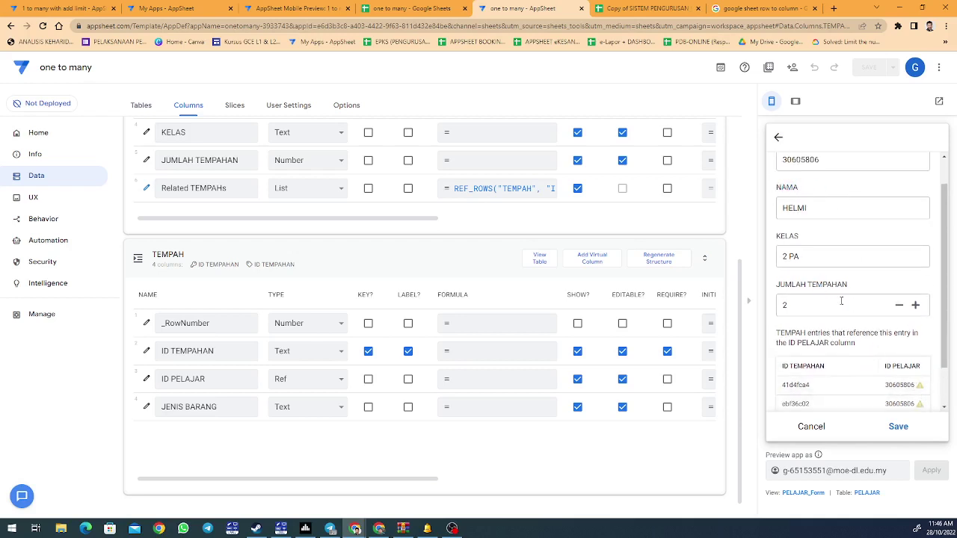
click(898, 427)
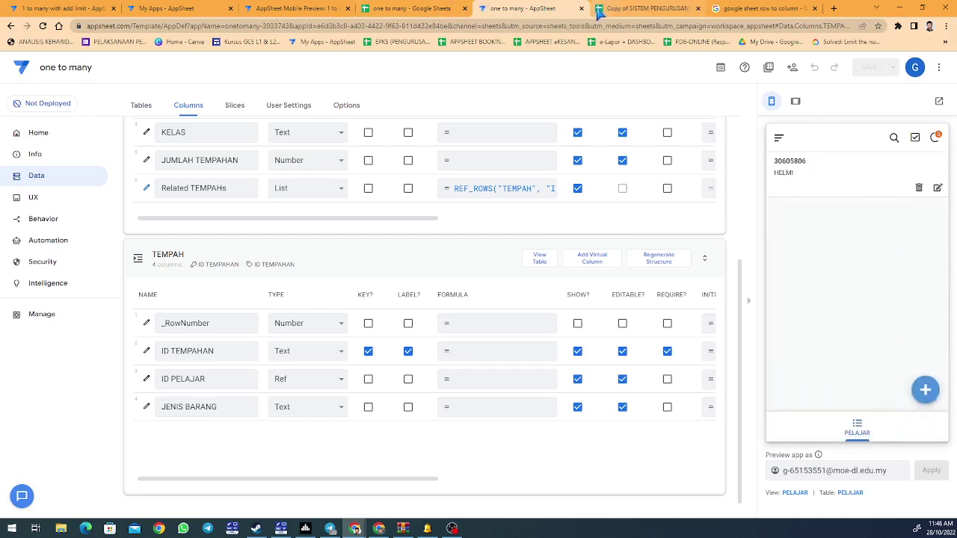
Switch to the one to many Google Sheet and check each field of the new student row in the PELAJAR sheet
click(436, 10)
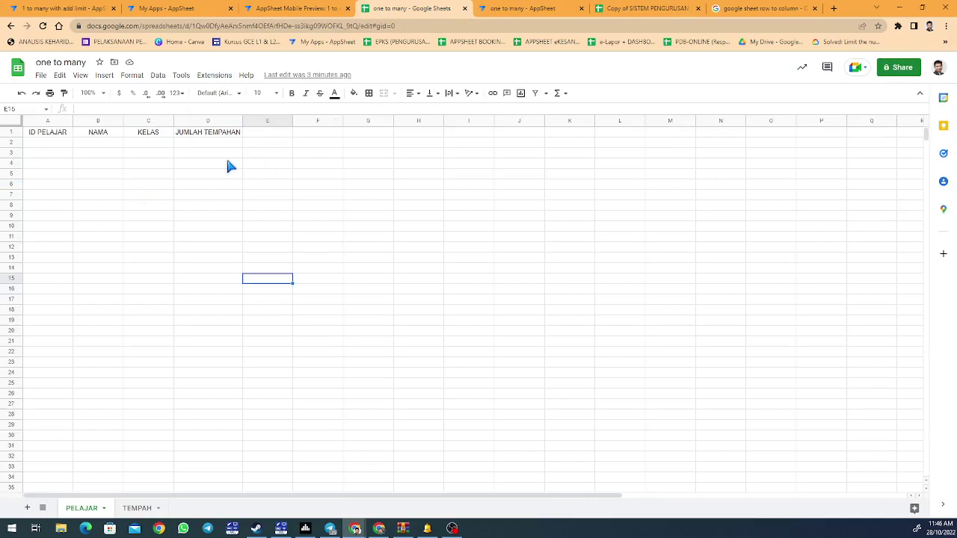
click(486, 9)
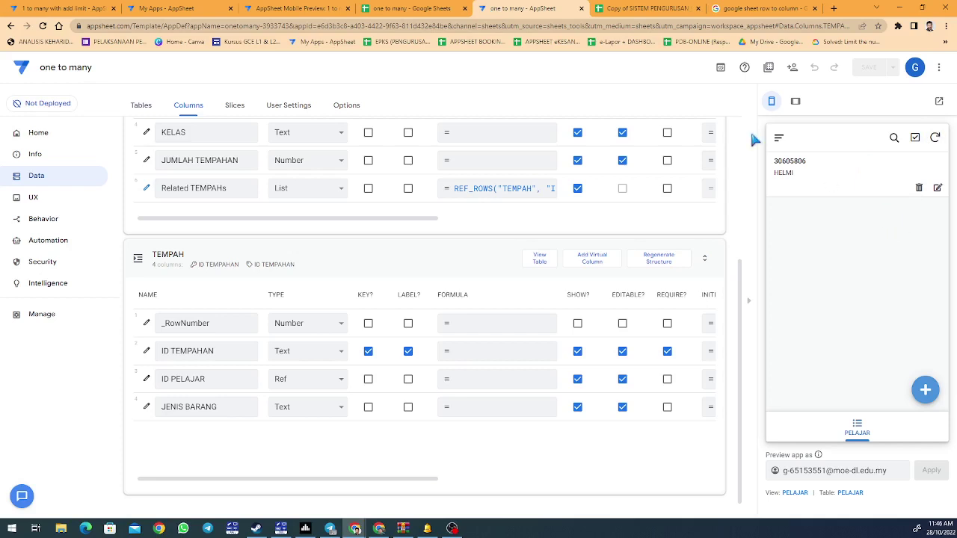
click(427, 11)
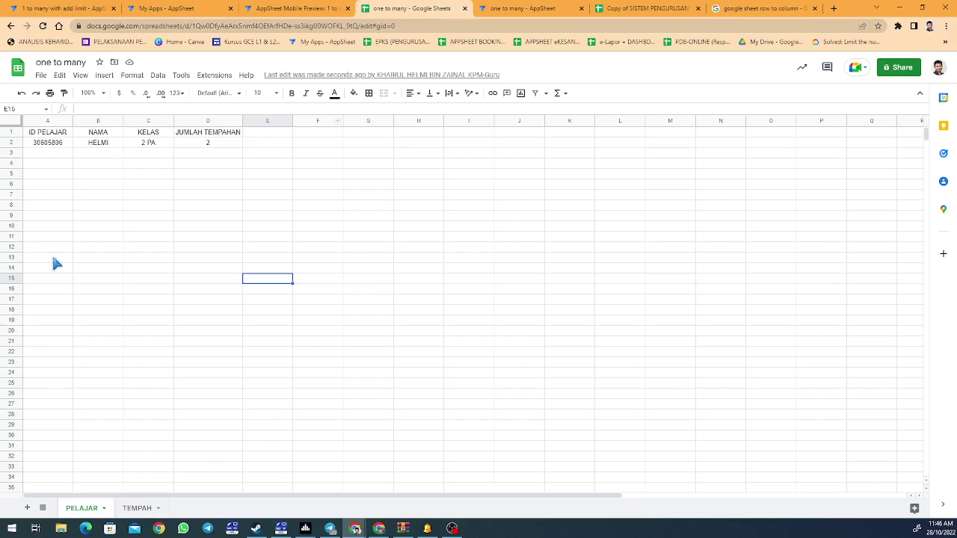
click(41, 146)
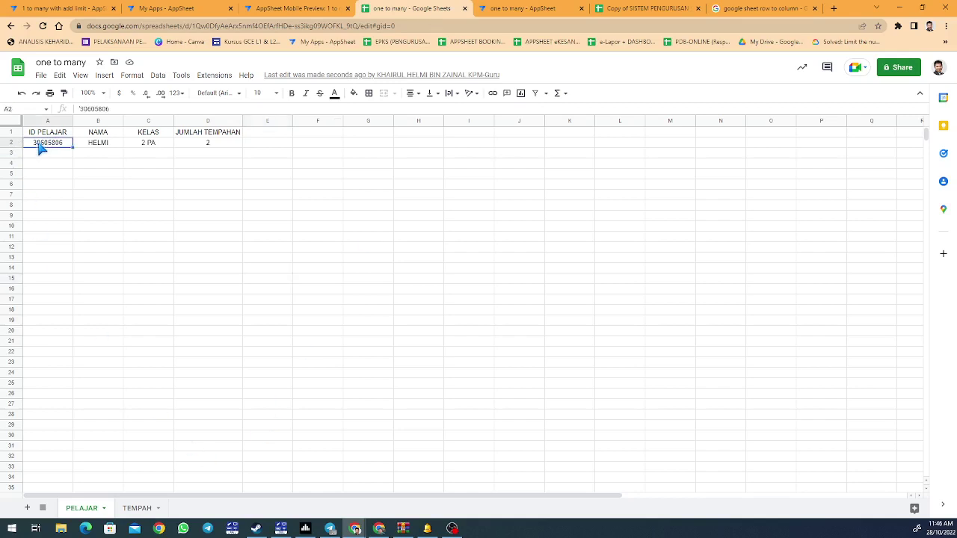
click(83, 148)
click(141, 149)
click(179, 152)
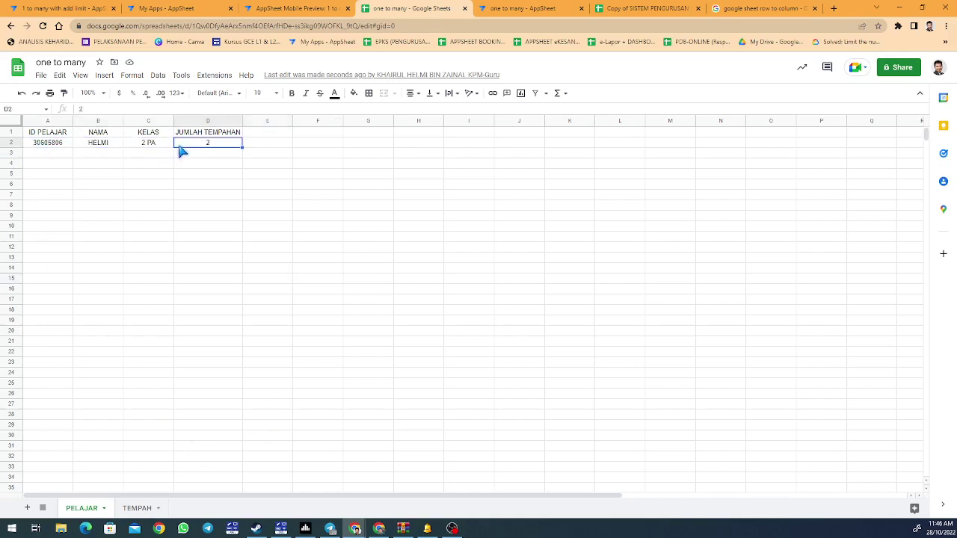
Check the ID PELAJAR values of the booking rows in the TEMPAH sheet, and switch to the example app's AppSheet mobile preview
click(140, 509)
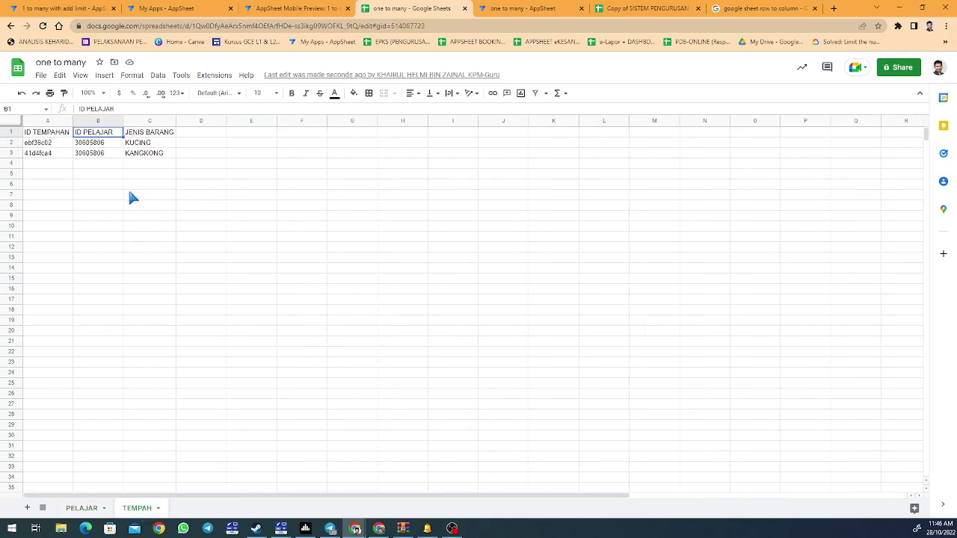
key(Down)
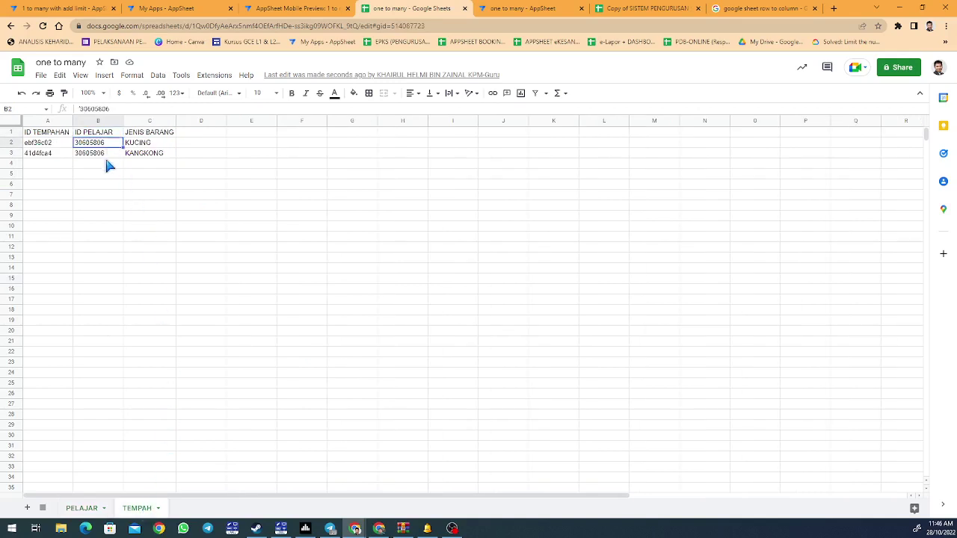
key(Down)
key(Up)
key(Down)
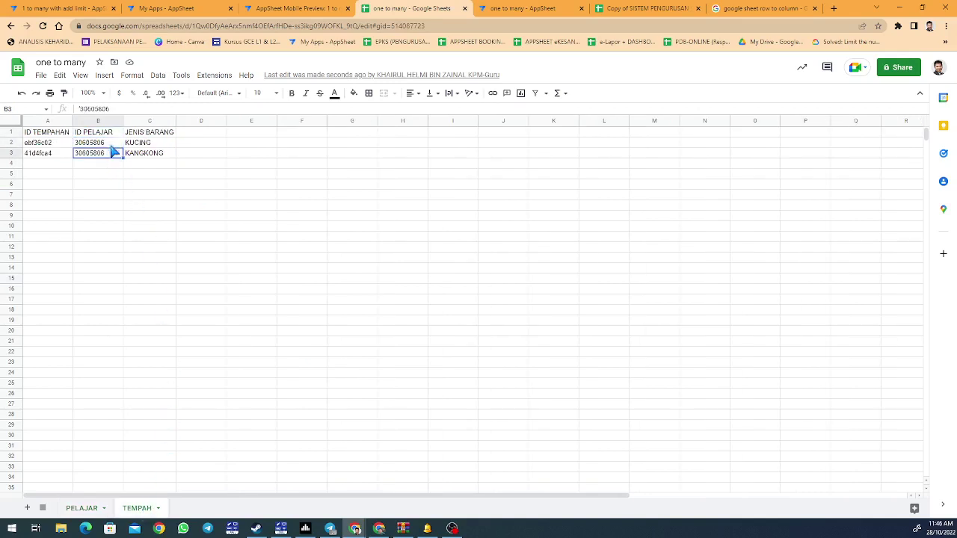
key(Up)
key(Down)
key(Up)
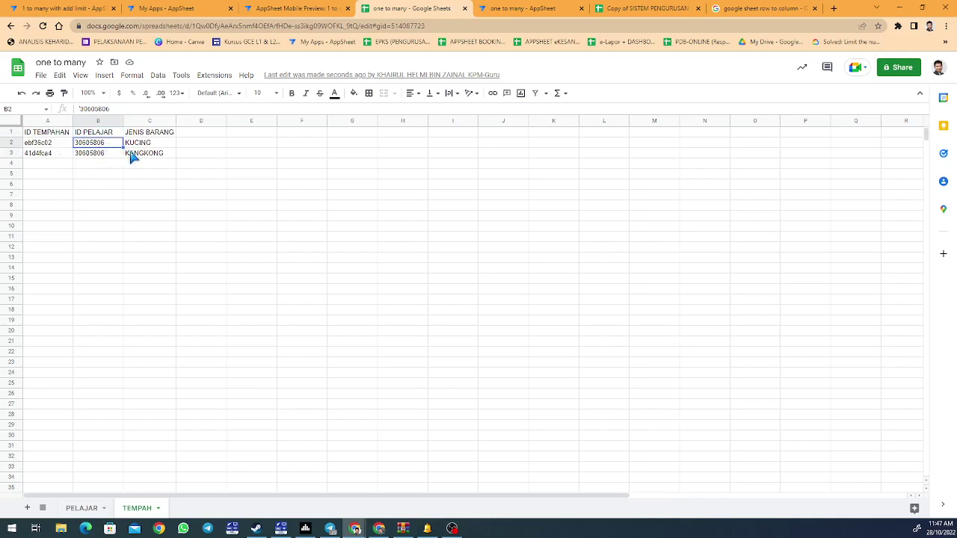
click(299, 9)
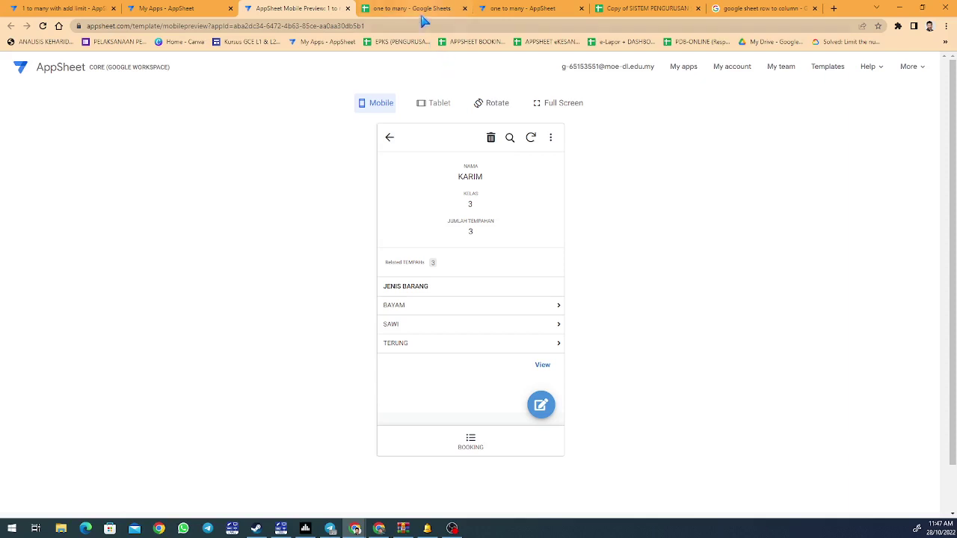
Switch to the one to many app editor and examine the related TEMPAH columns in the student's previewed detail record
click(419, 9)
click(519, 9)
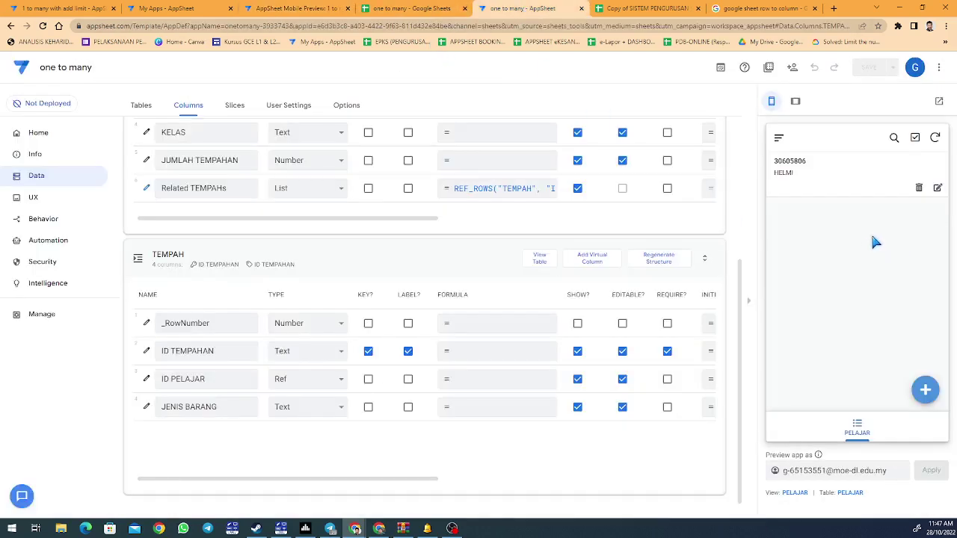
click(823, 173)
scroll(868, 320, down, 1)
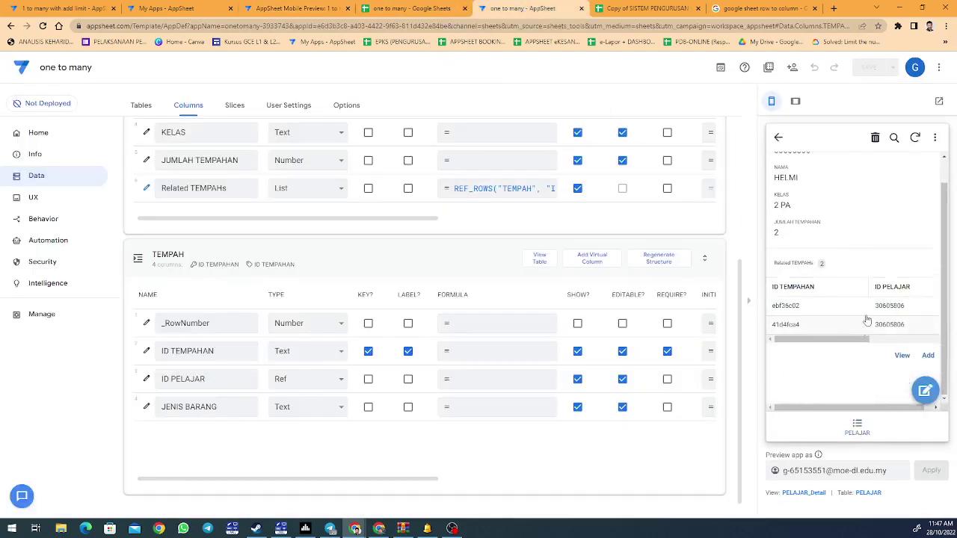
drag(808, 340, 781, 344)
Set the TEMPAH_Inline view's column order to ID TEMPAHAN followed by JENIS BARANG, and save the app
click(71, 195)
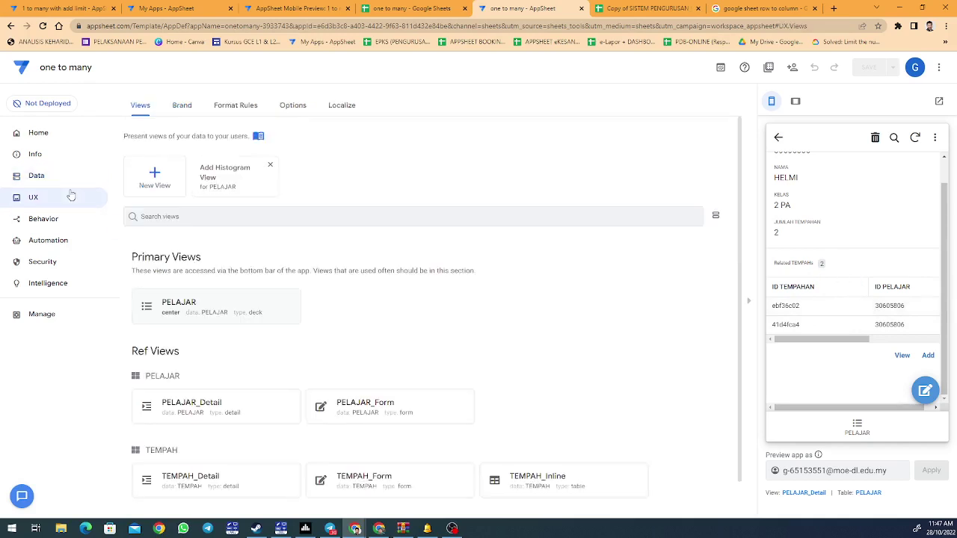
scroll(334, 323, down, 1)
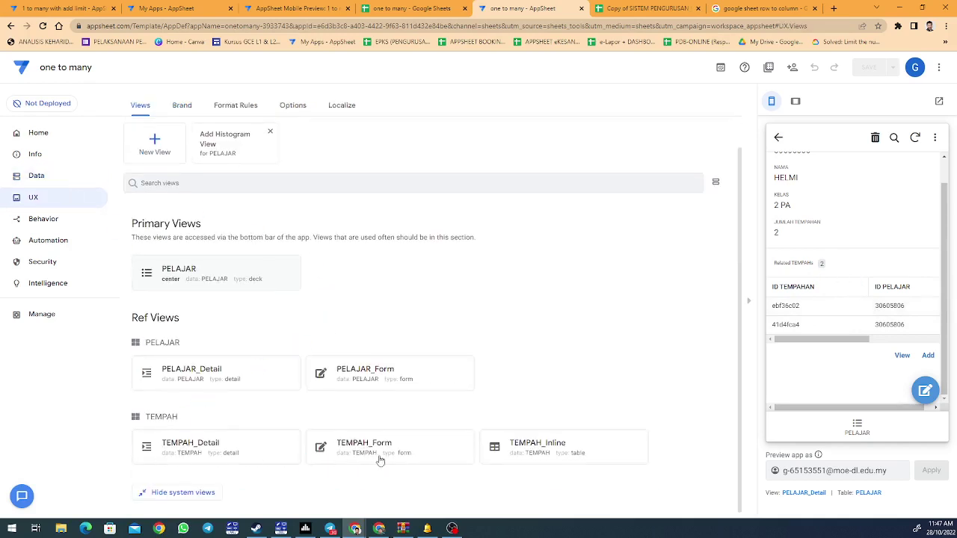
click(554, 446)
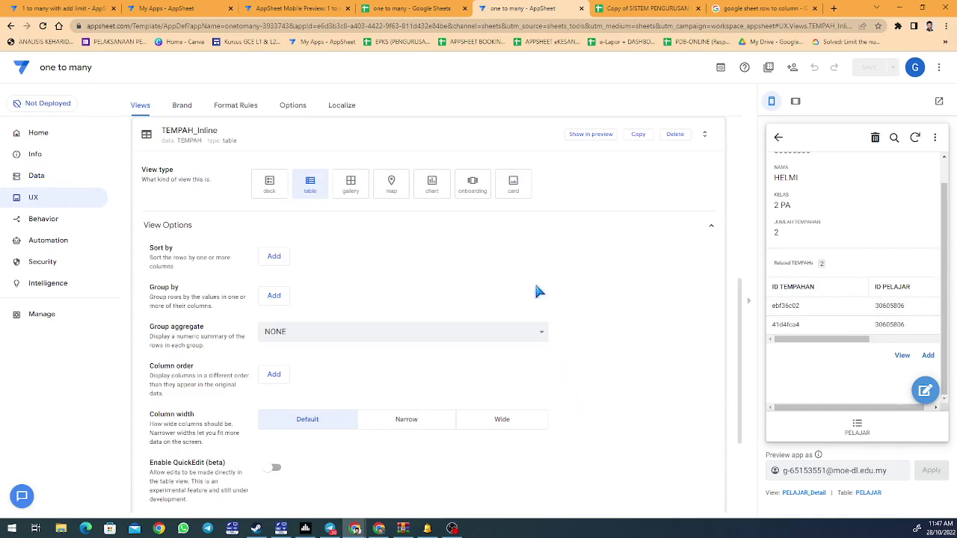
scroll(531, 339, down, 1)
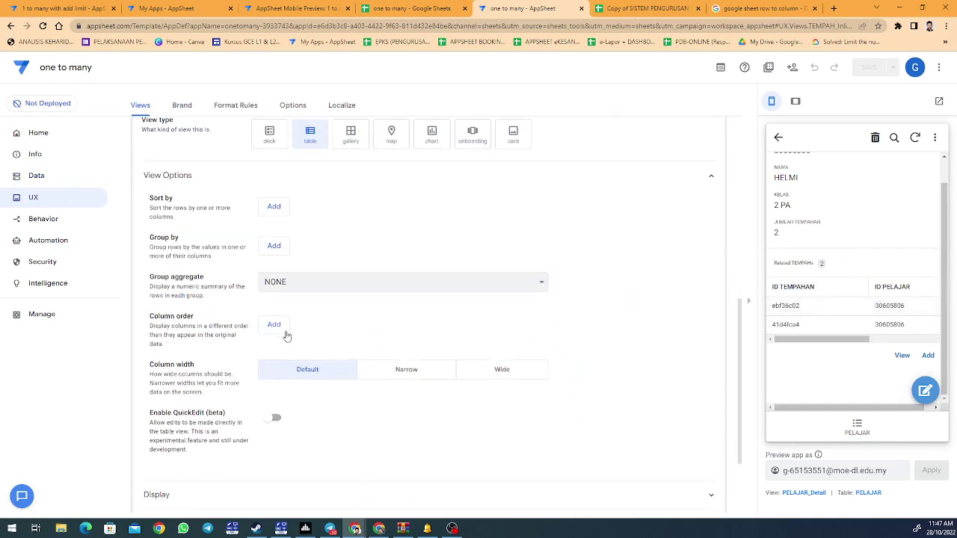
click(274, 325)
click(299, 324)
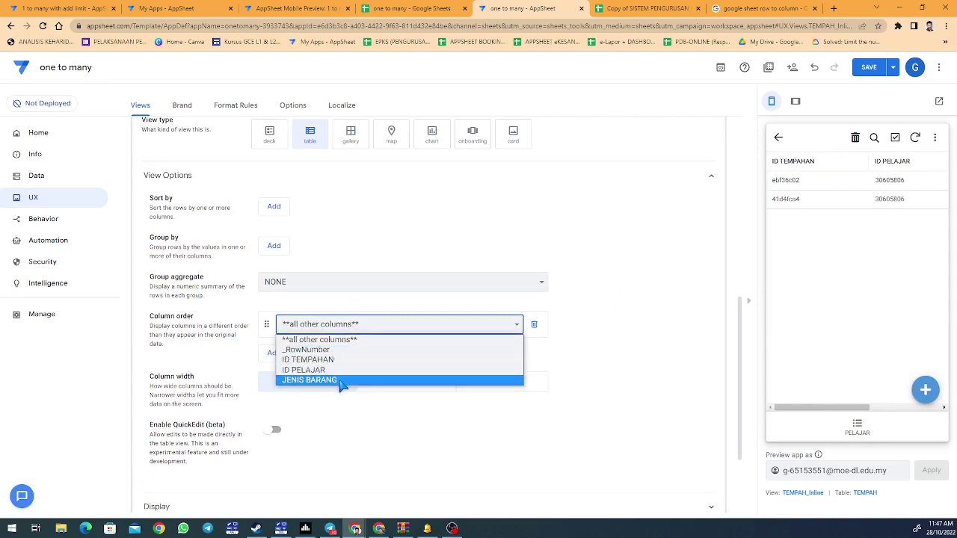
click(341, 360)
click(275, 352)
click(307, 358)
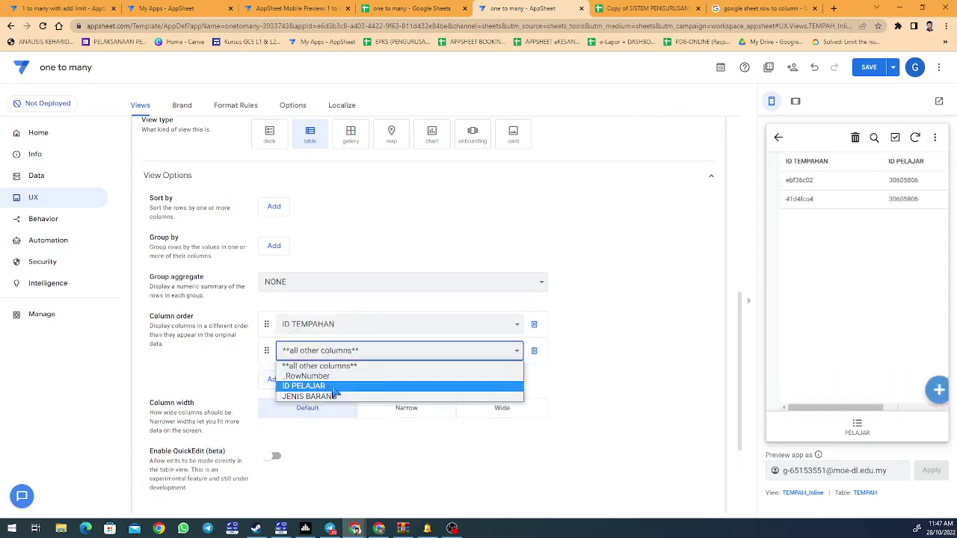
click(332, 389)
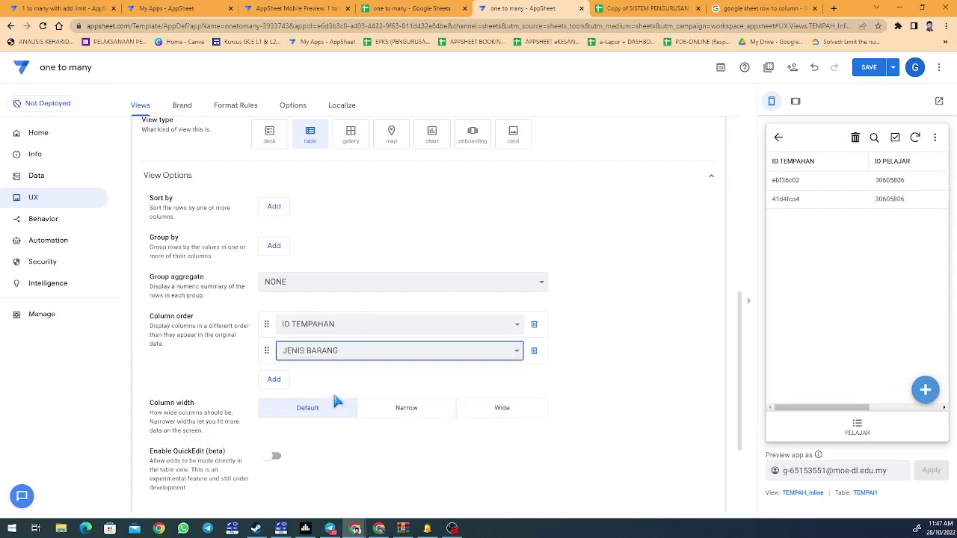
click(869, 68)
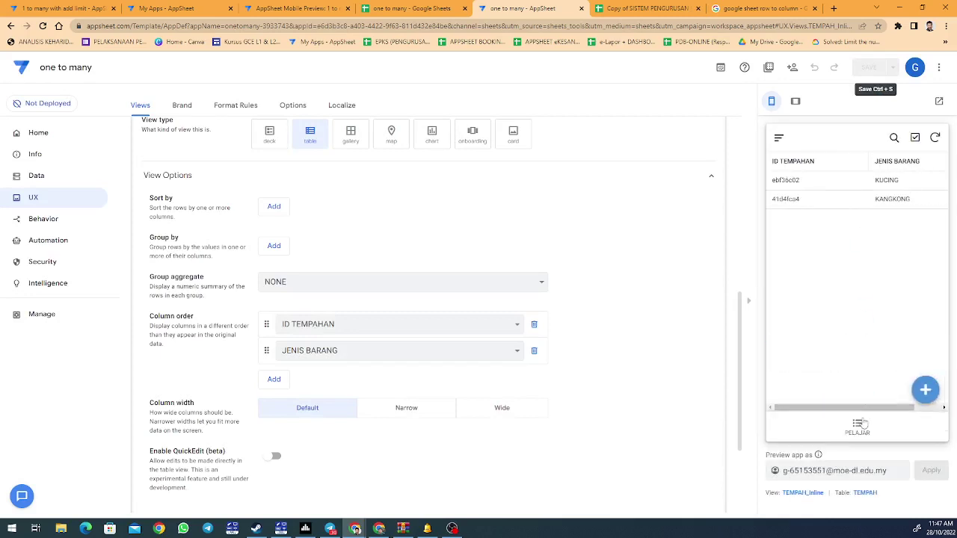
Check the columns of the related TEMPAH list in the previewed student's details and return to the PELAJAR list
click(864, 429)
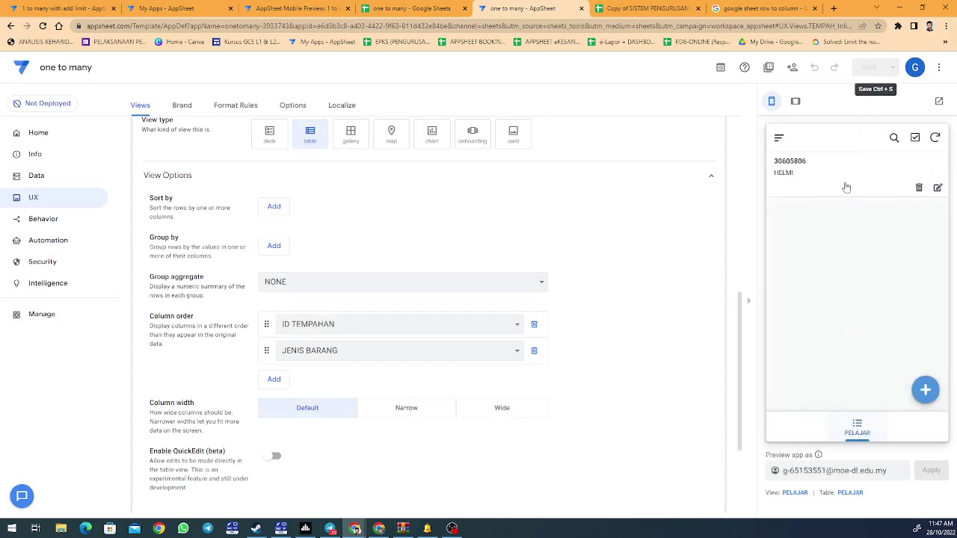
click(842, 183)
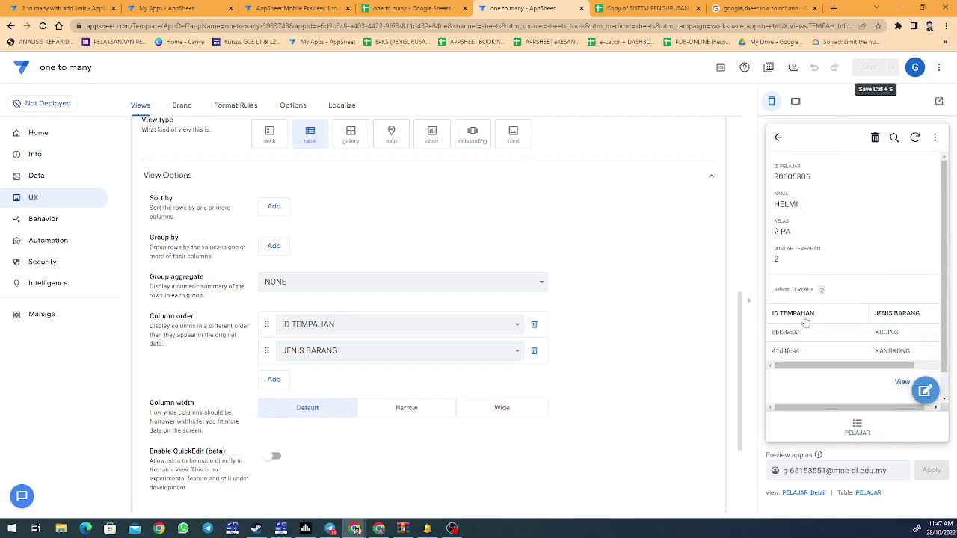
scroll(649, 168, up, 2)
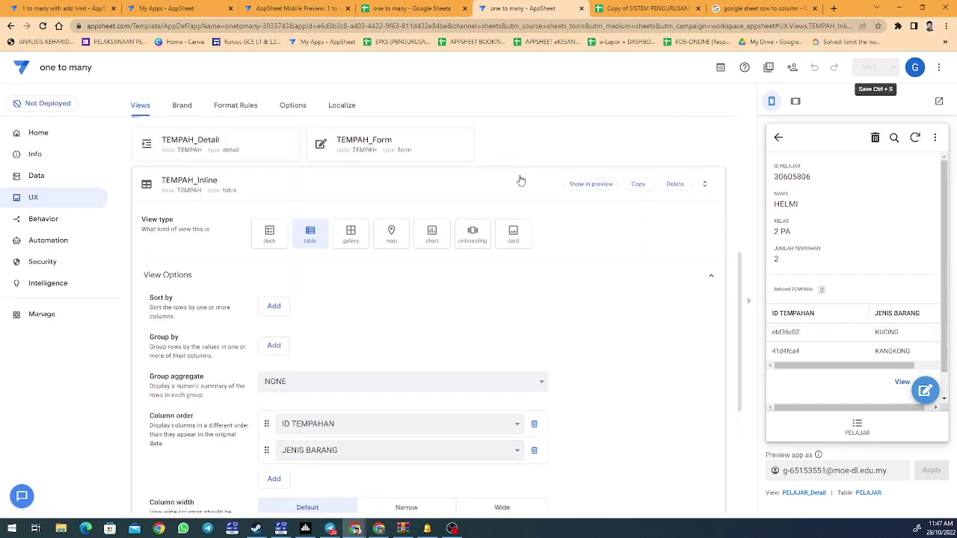
click(519, 196)
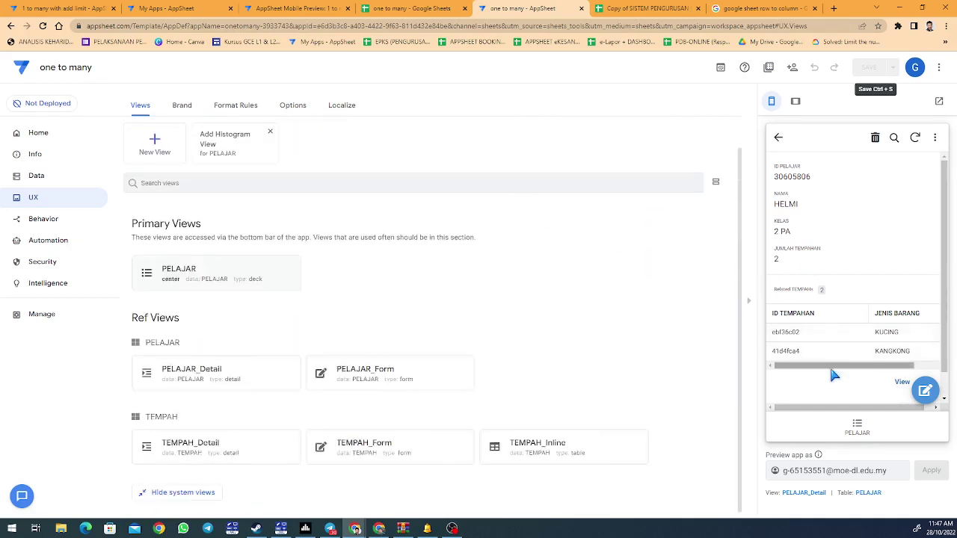
click(857, 428)
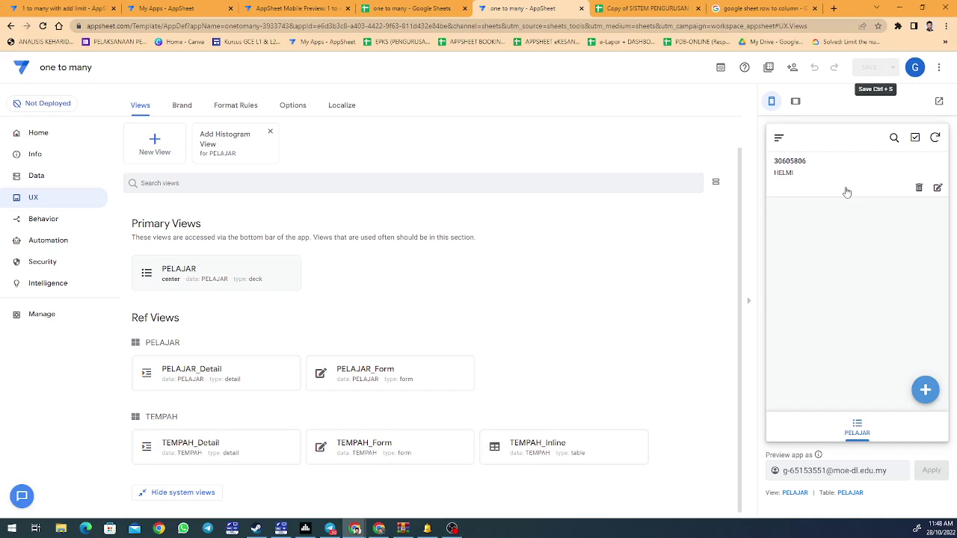
click(842, 192)
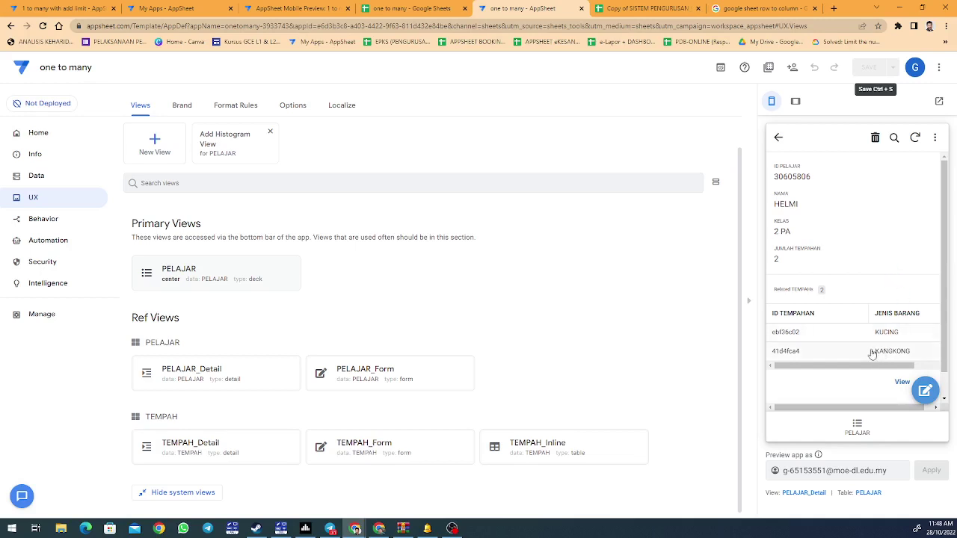
mouse_move(871, 374)
mouse_down()
mouse_move(897, 378)
mouse_move(859, 376)
mouse_up()
click(779, 137)
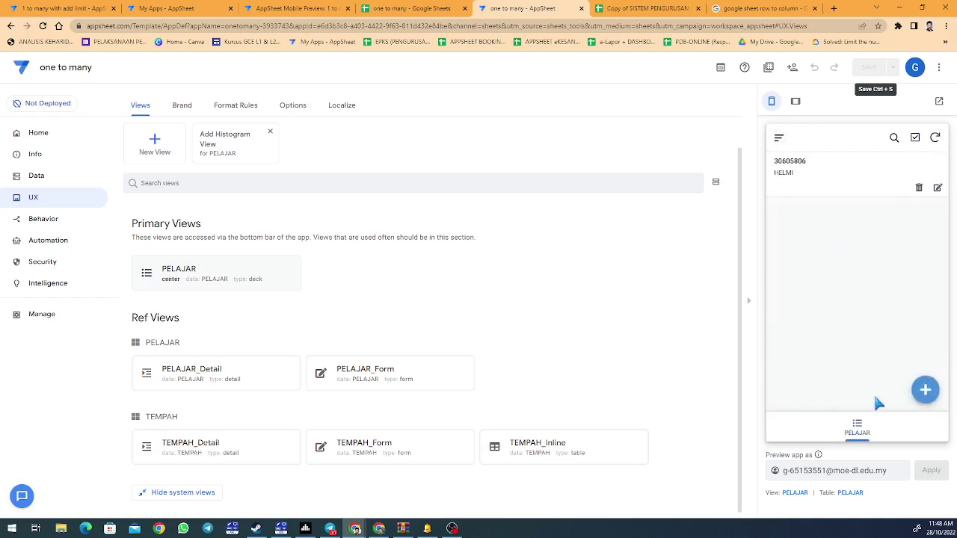
click(864, 432)
Copy the PELAJAR view, name the copy TEMPAHAN and set its data source to the TEMPAH table
click(181, 271)
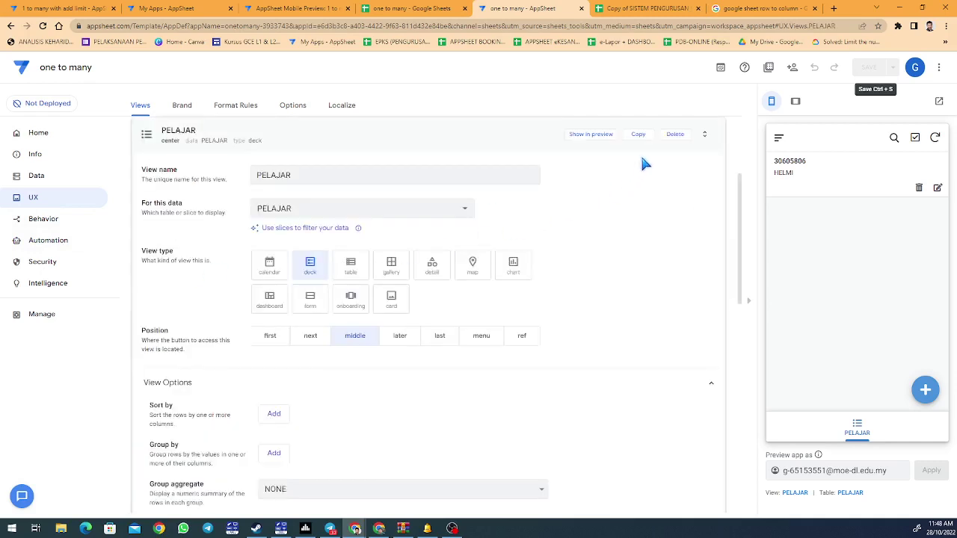
click(638, 135)
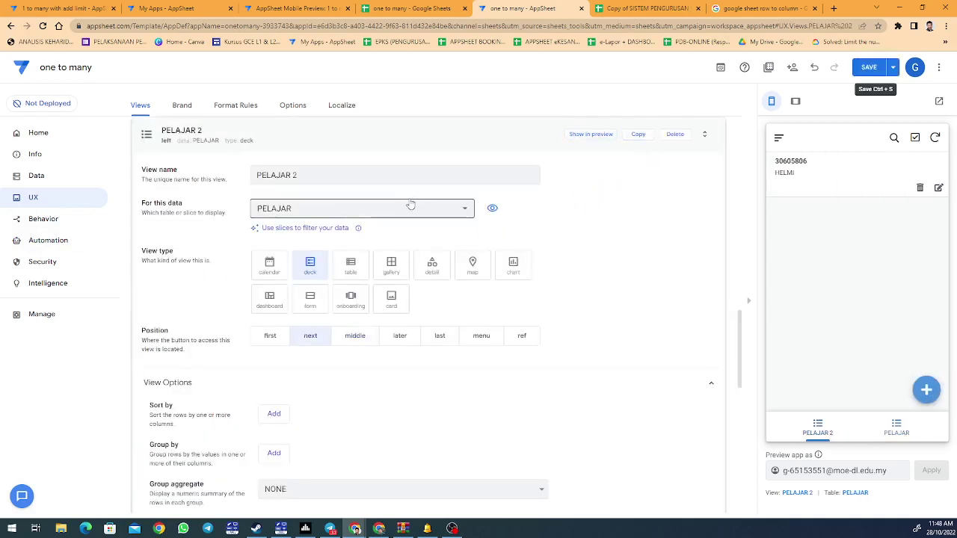
drag(356, 175, 200, 182)
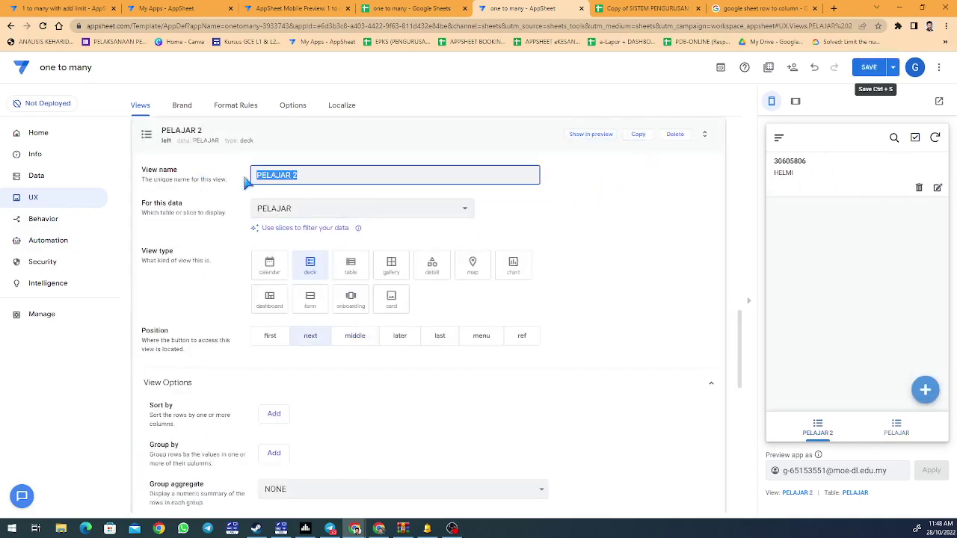
text(TEMPAHAN)
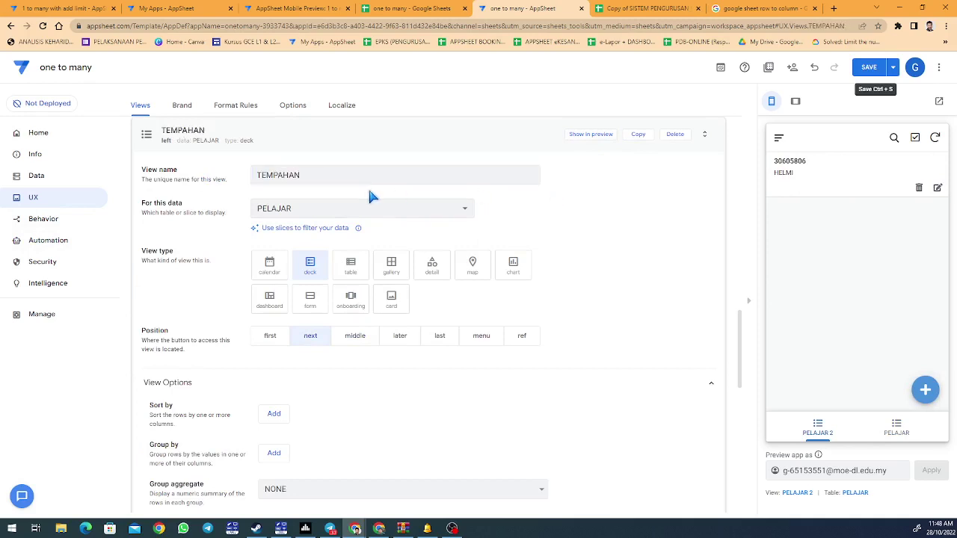
click(367, 209)
click(350, 252)
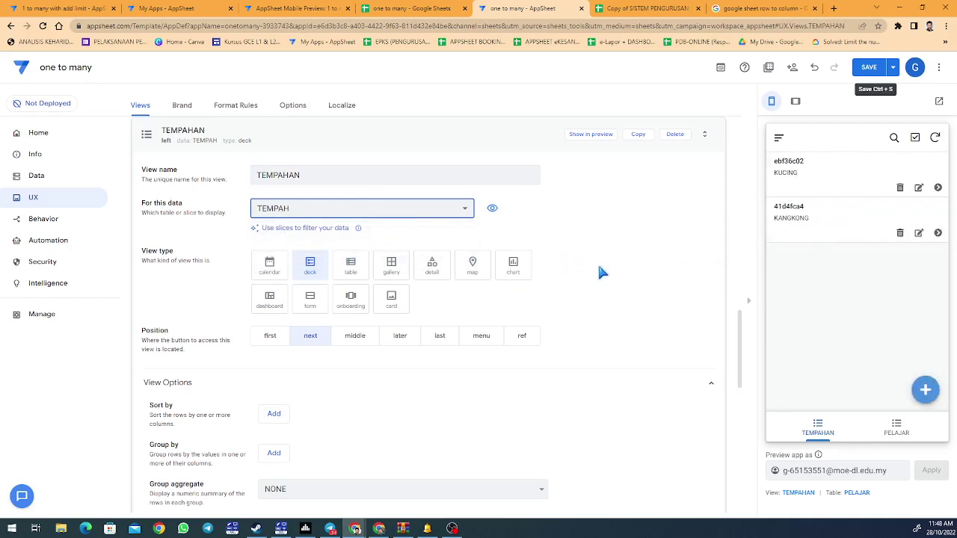
Preview the first booking's details, make NAMA the label column of the PELAJAR table, and save the app
click(812, 185)
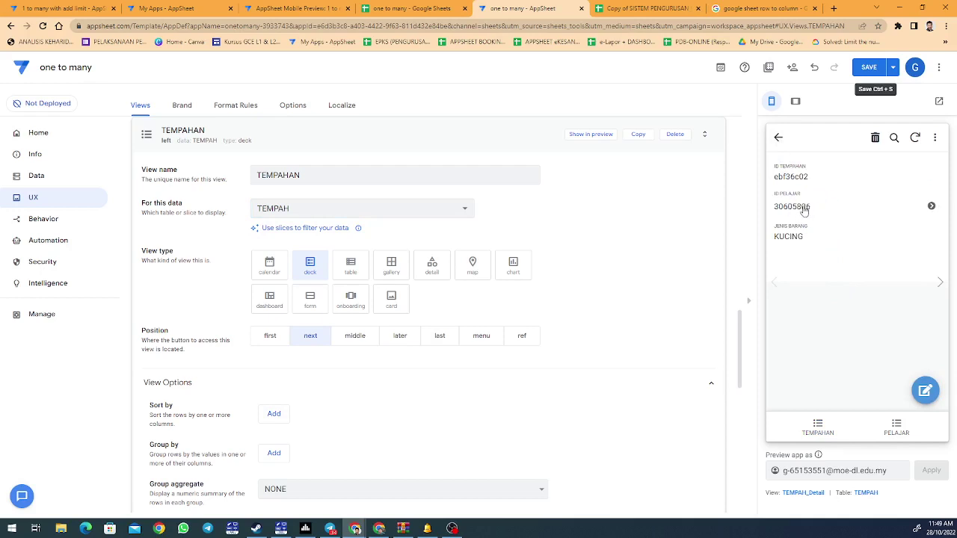
click(59, 184)
click(230, 269)
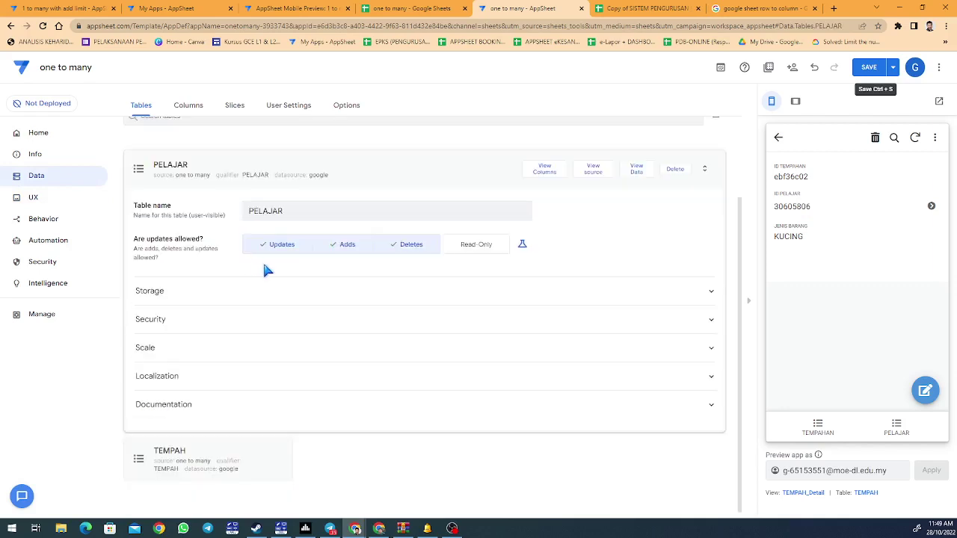
click(556, 169)
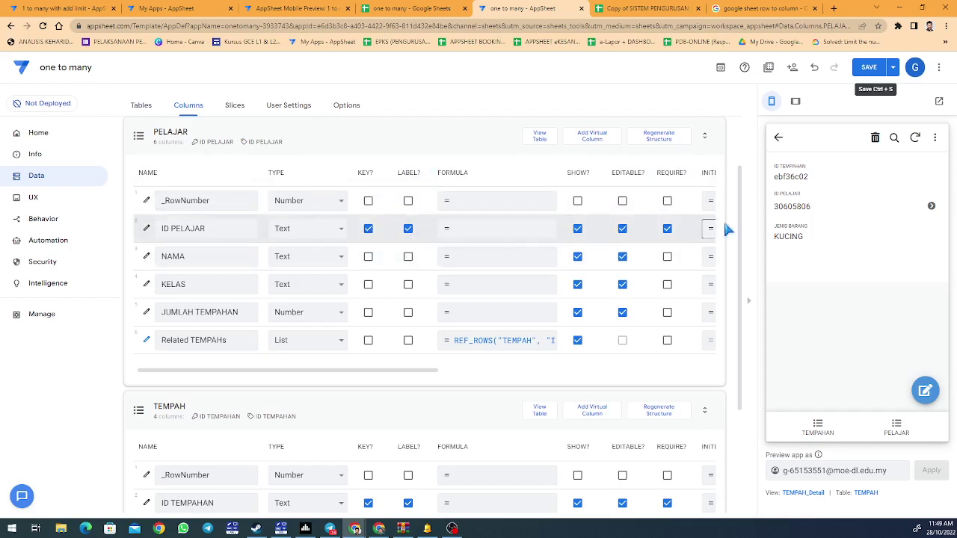
click(408, 257)
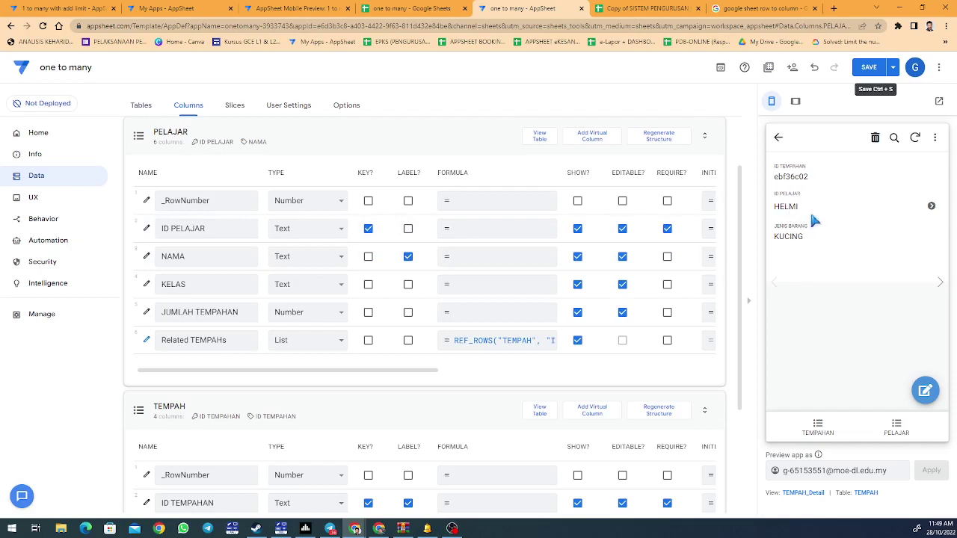
click(869, 74)
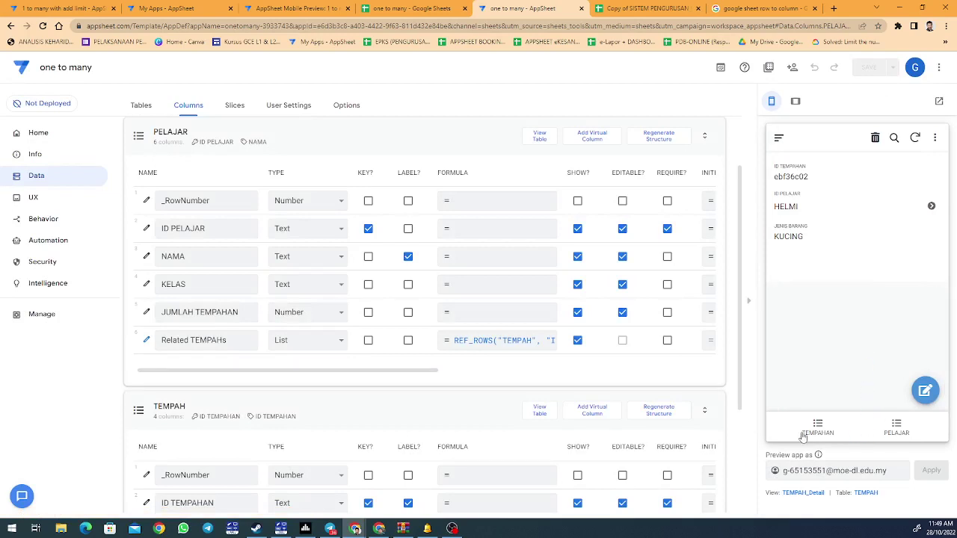
Start a new PELAJAR entry in the preview with the student's name, KELAS 2 and JUMLAH TEMPAHAN 2
click(815, 430)
click(882, 423)
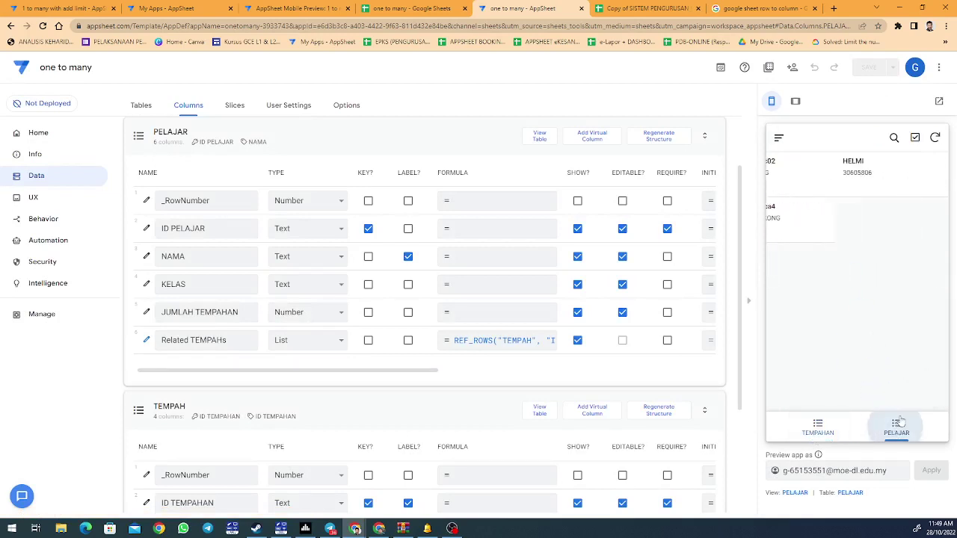
click(925, 389)
click(857, 237)
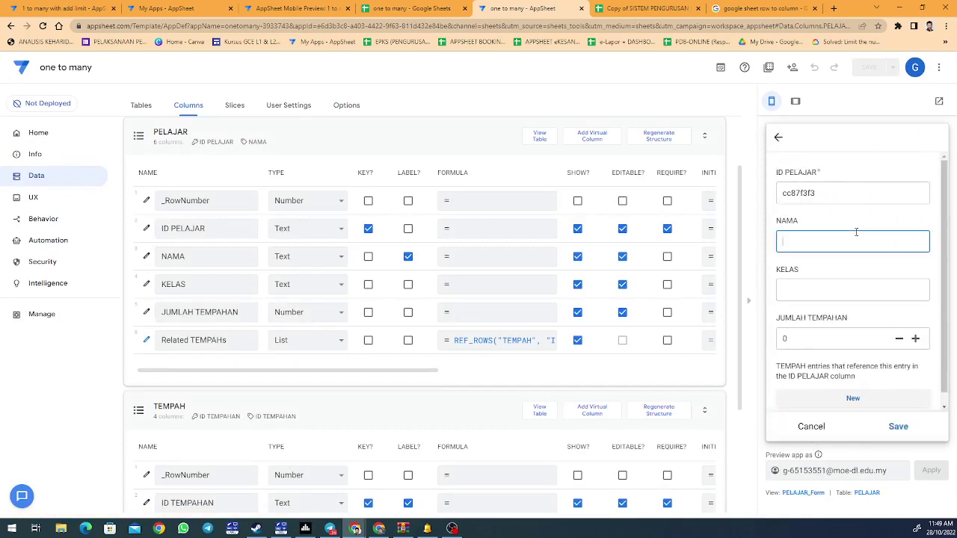
text(KARIM)
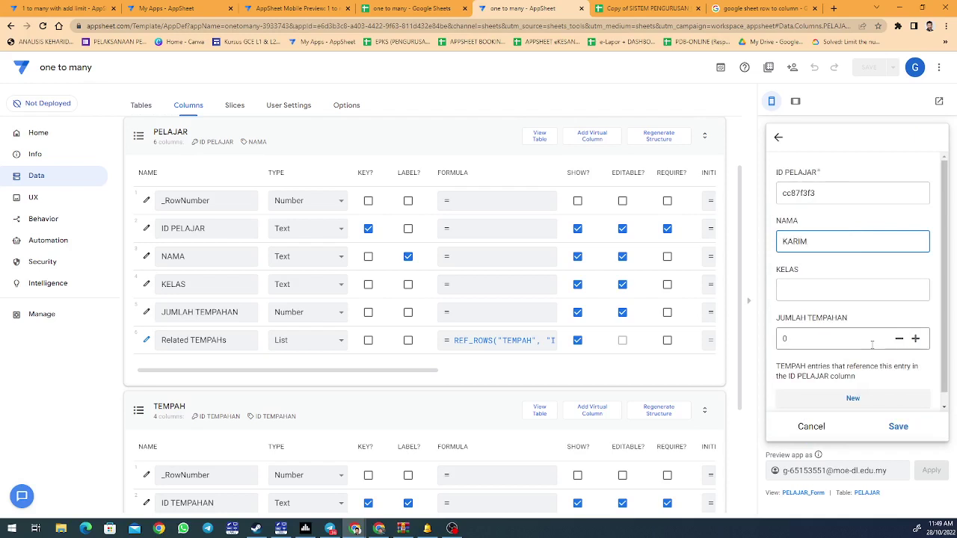
click(865, 294)
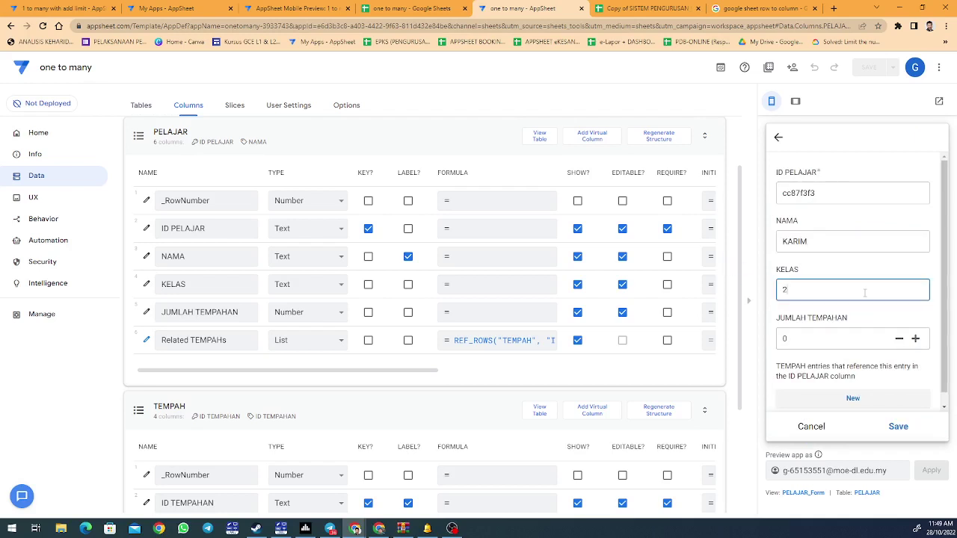
double_click(917, 339)
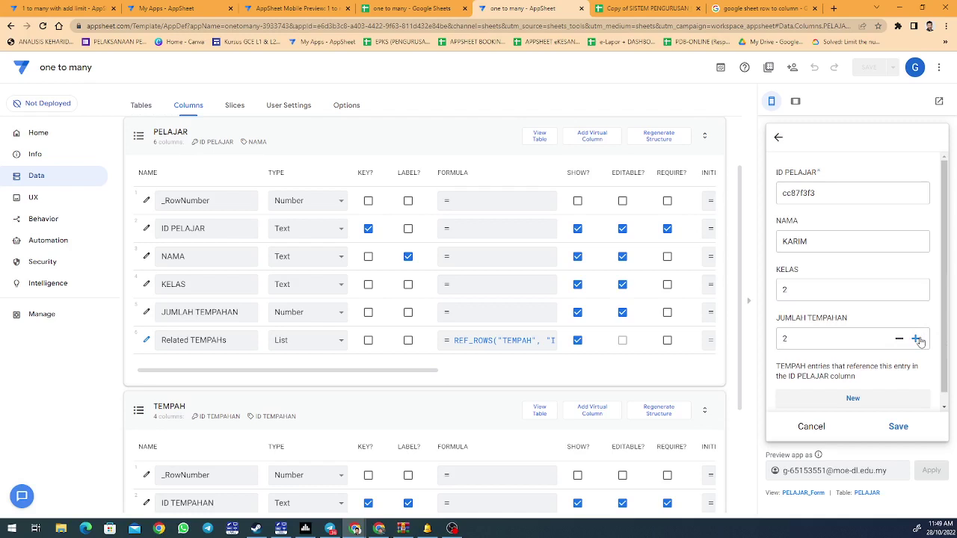
Add a TEMPAH booking with JENIS BARANG KUCING under the new student and save the booking
click(882, 399)
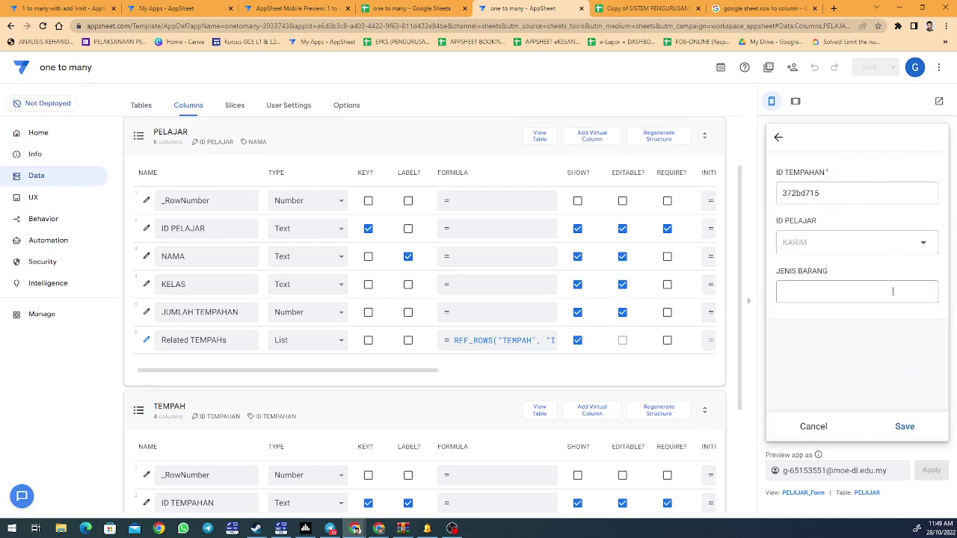
click(893, 291)
text(KUC)
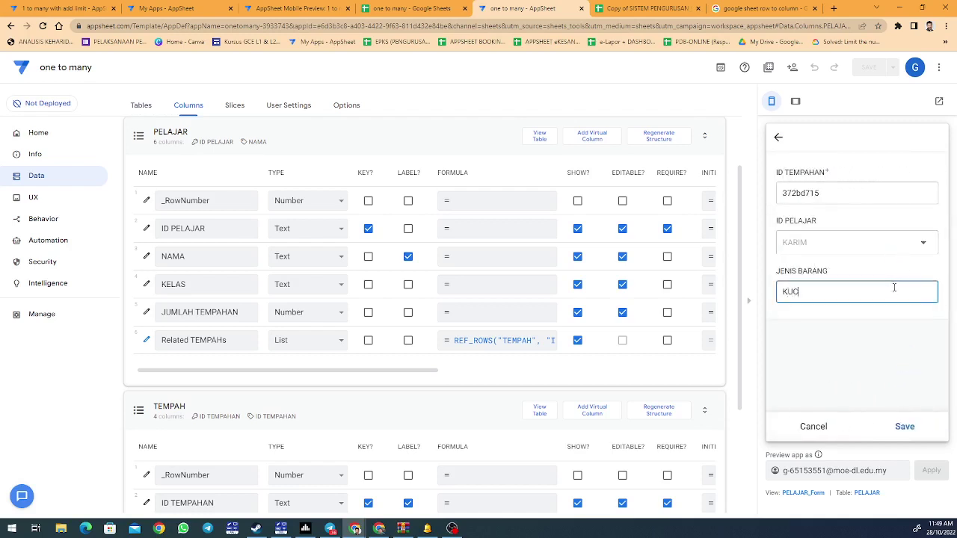
text(ING)
click(931, 427)
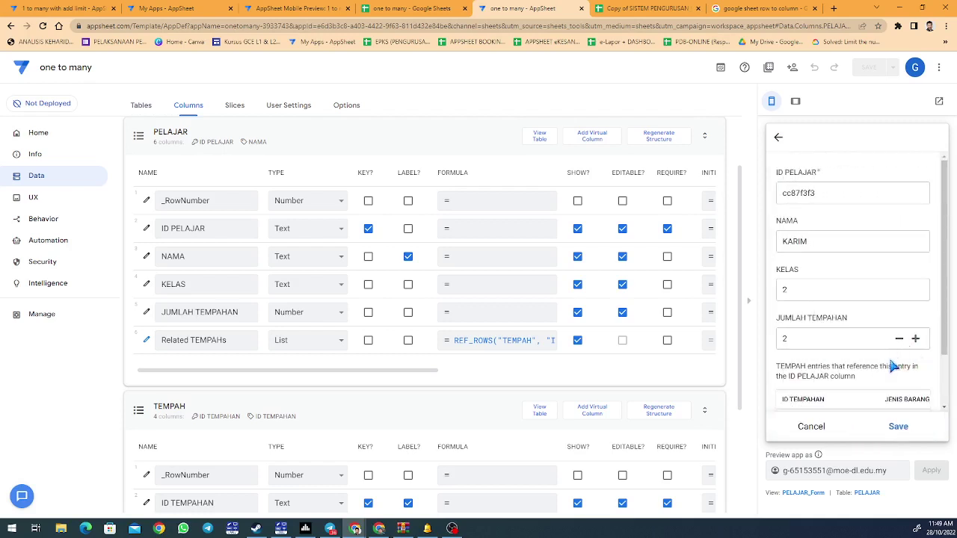
Add a second TEMPAH booking with JENIS BARANG KAMBING under the new student, saving both the booking and the PELAJAR entry
scroll(906, 388, down, 1)
click(910, 386)
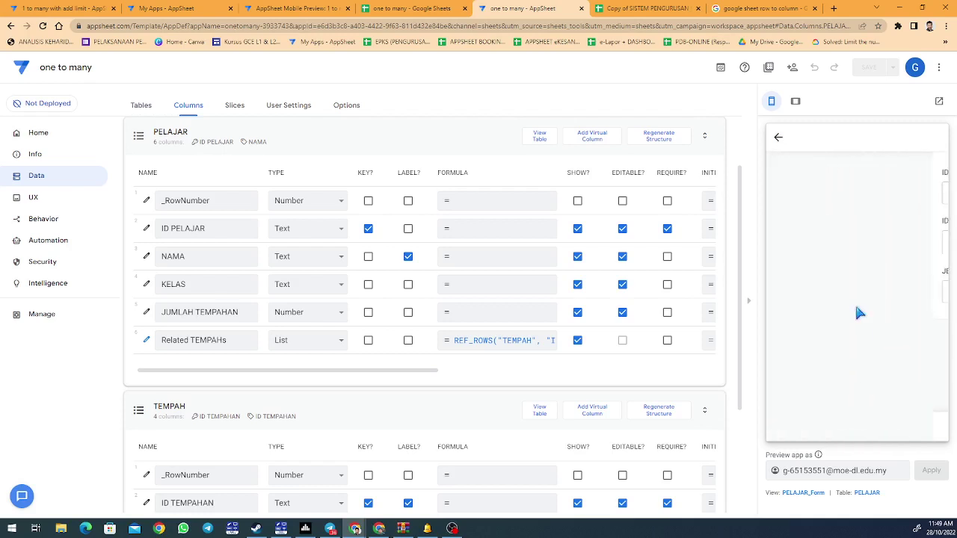
click(838, 291)
text(KAMBING)
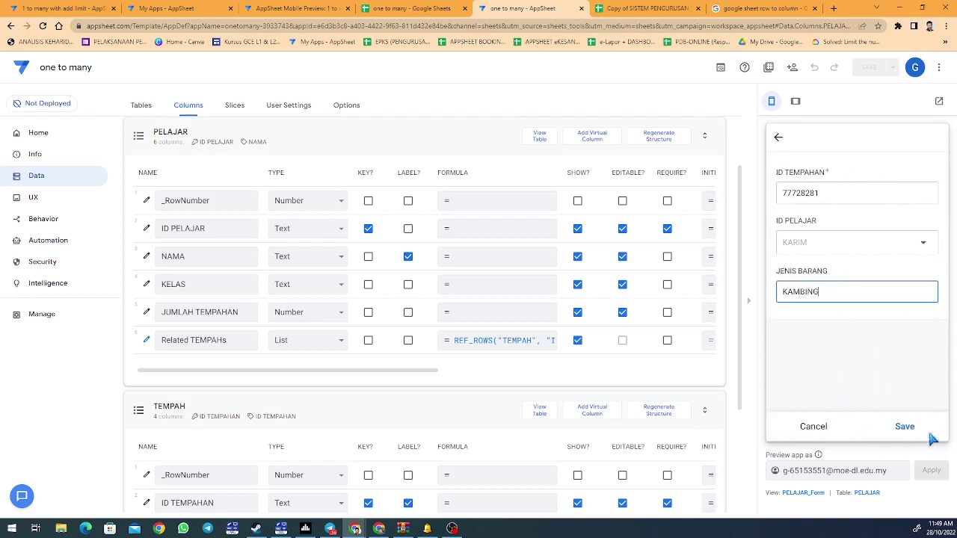
click(906, 427)
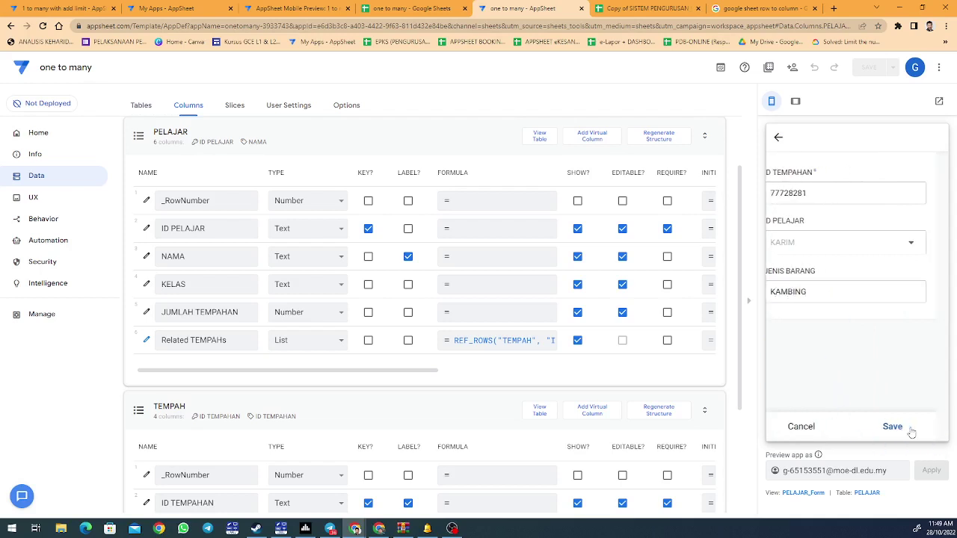
click(898, 428)
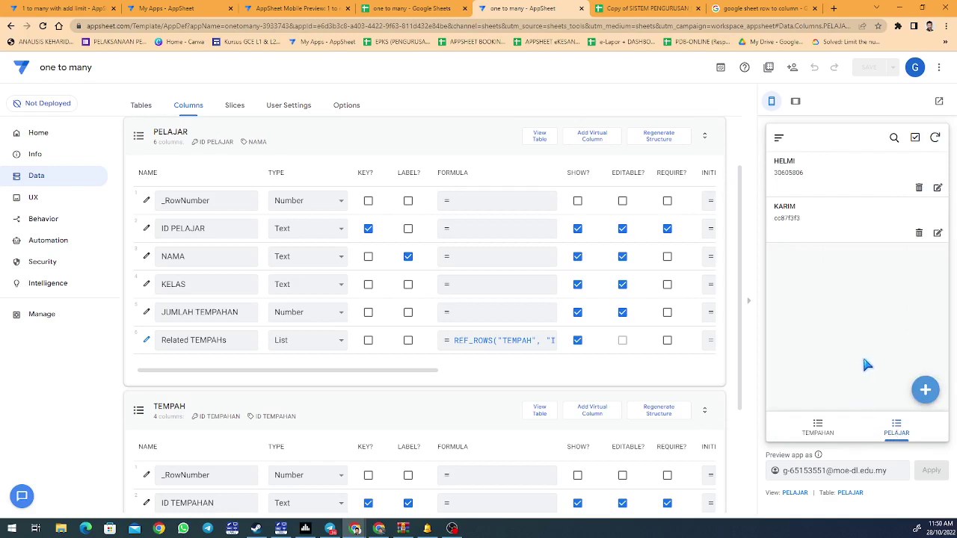
Examine the details of the KANGKONG, KUCING and KAMBING bookings in the TEMPAHAN view to see which student each belongs to
click(831, 426)
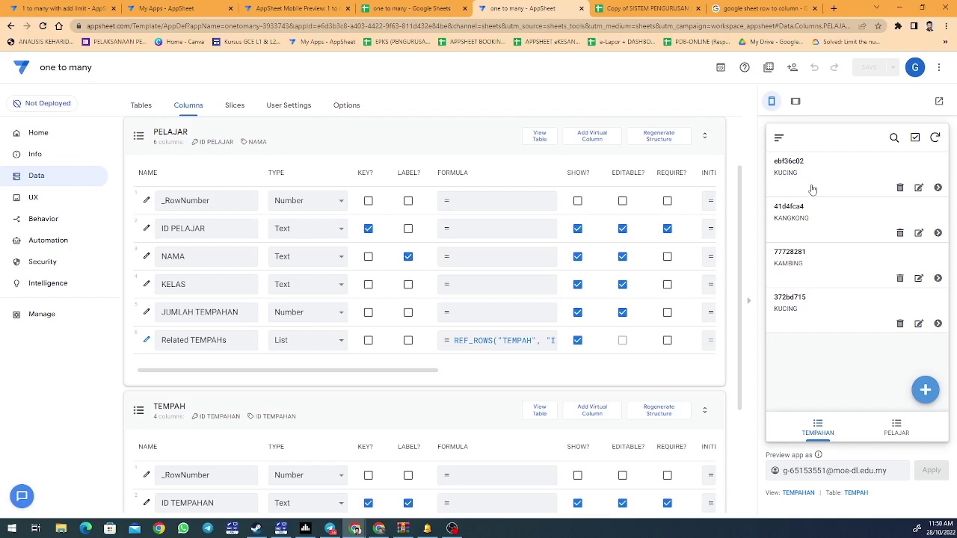
click(816, 222)
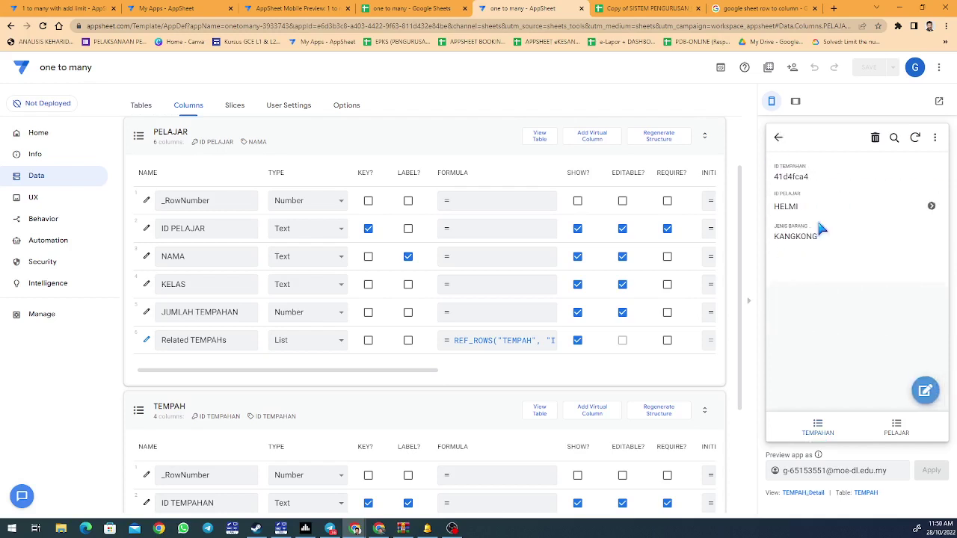
click(778, 139)
click(821, 297)
click(780, 139)
click(838, 266)
click(778, 139)
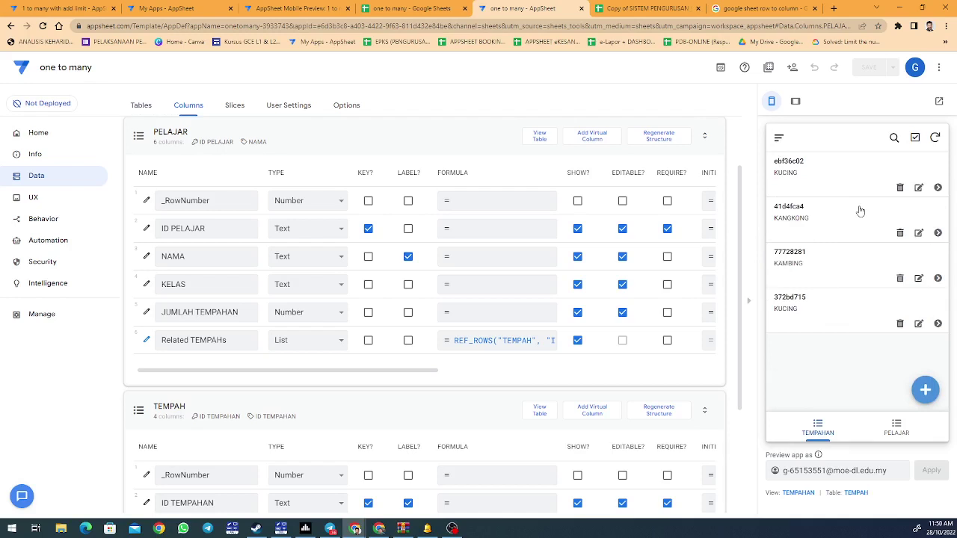
Review the first student's related bookings in the PELAJAR view and examine the ID PELAJAR field in a blank entry form
click(896, 426)
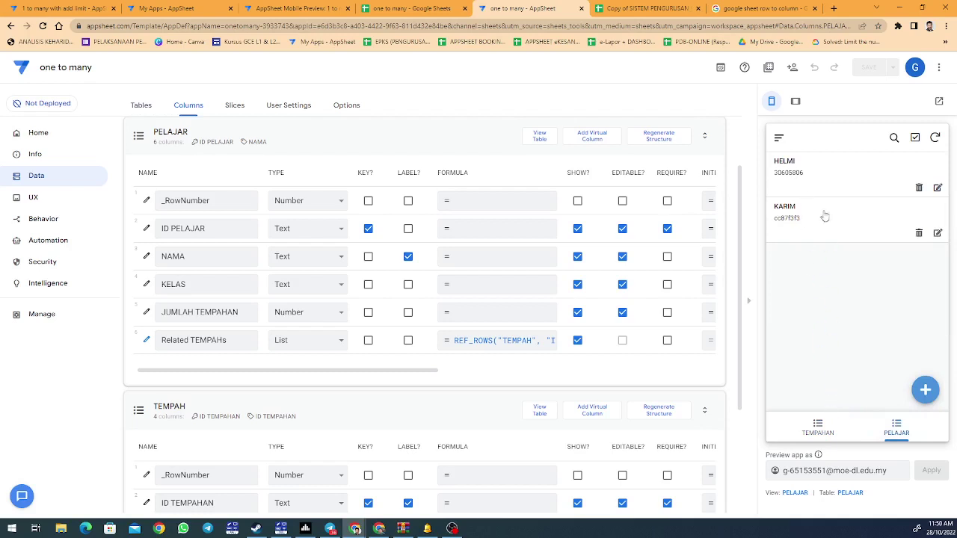
click(822, 178)
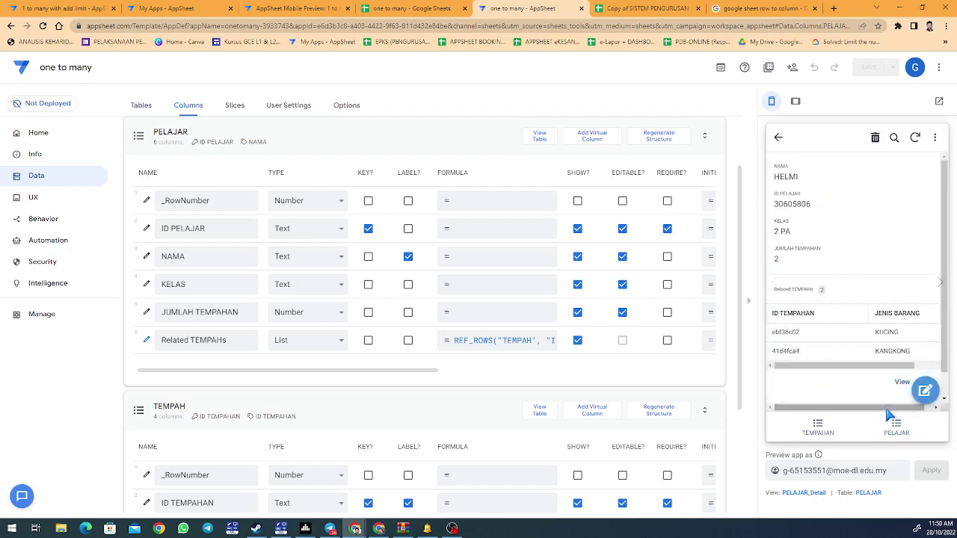
click(821, 430)
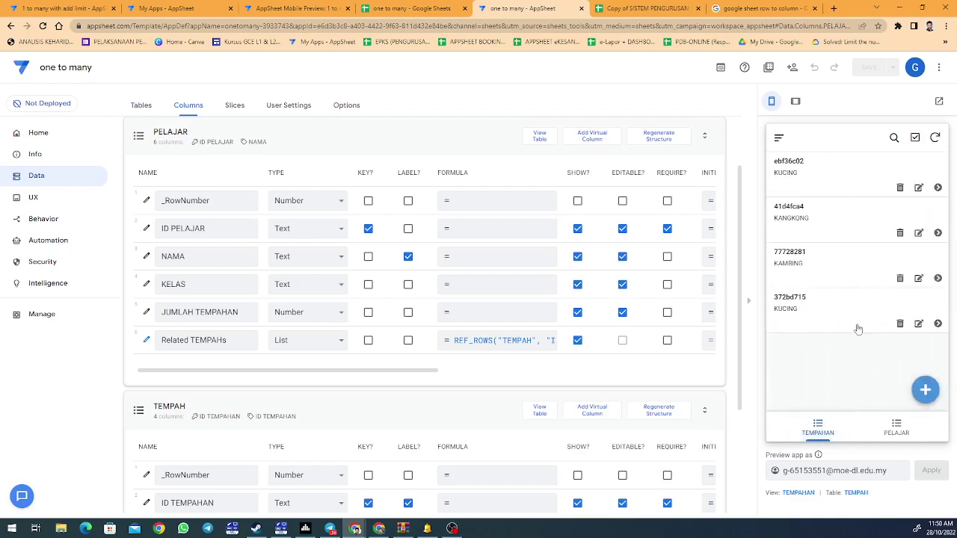
click(911, 413)
click(925, 388)
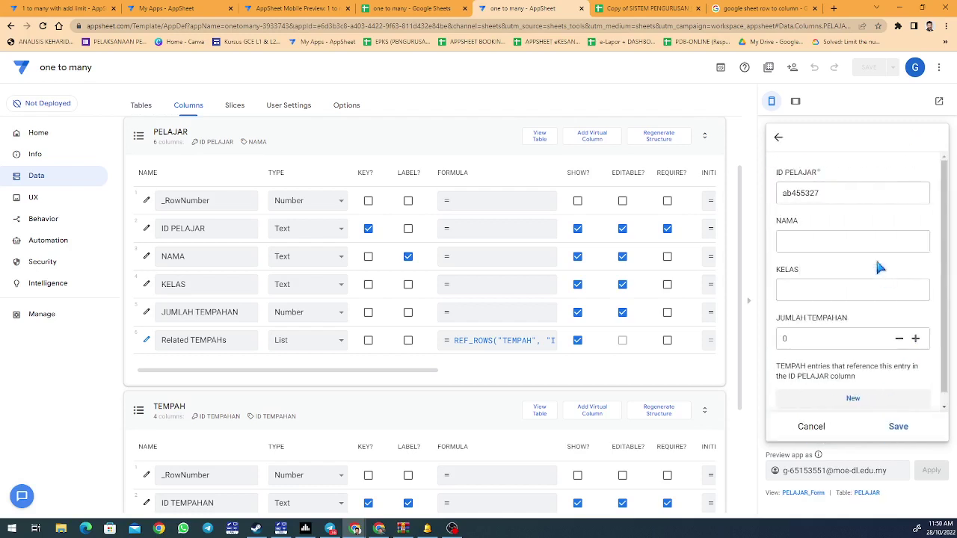
click(826, 195)
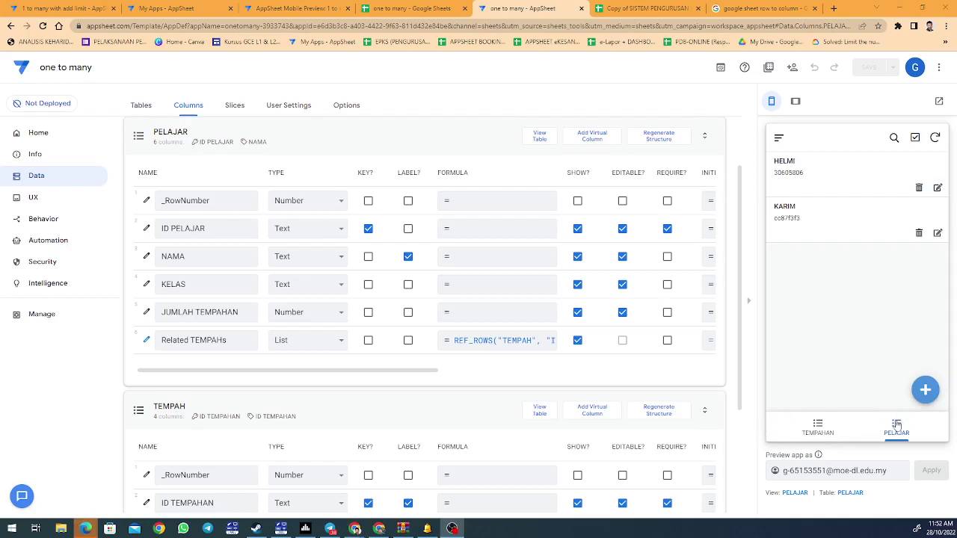
click(926, 390)
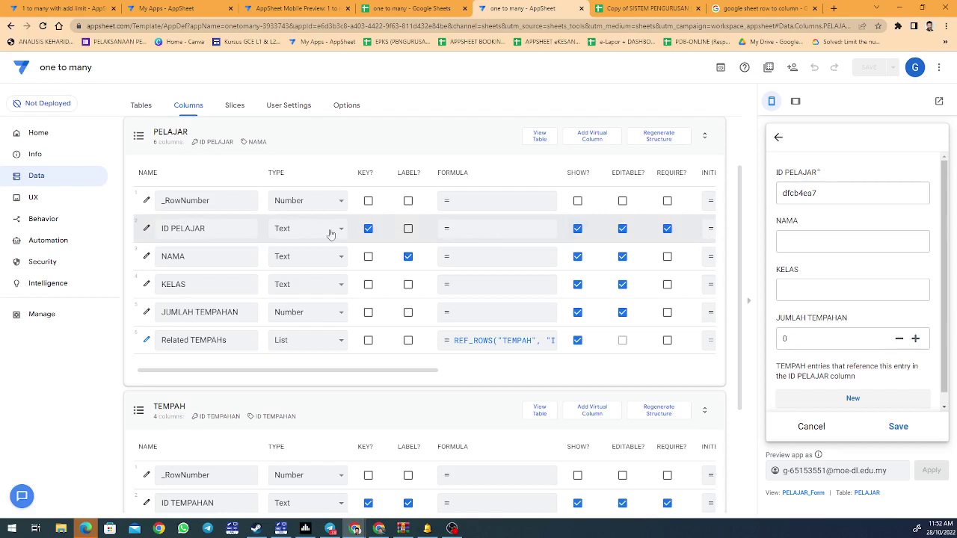
Hide the PELAJAR table's ID PELAJAR column with the Show_If expression FALSE and save the app
click(146, 229)
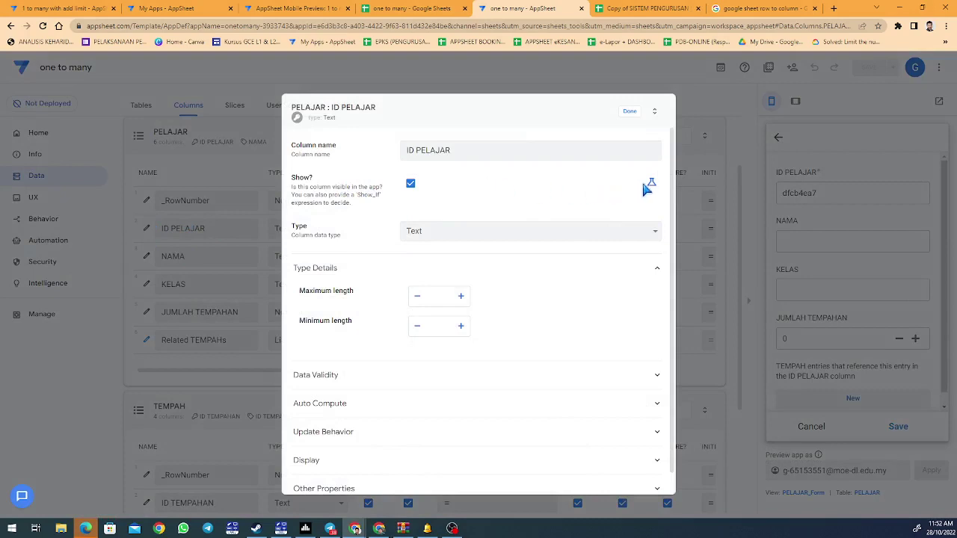
click(646, 185)
click(537, 177)
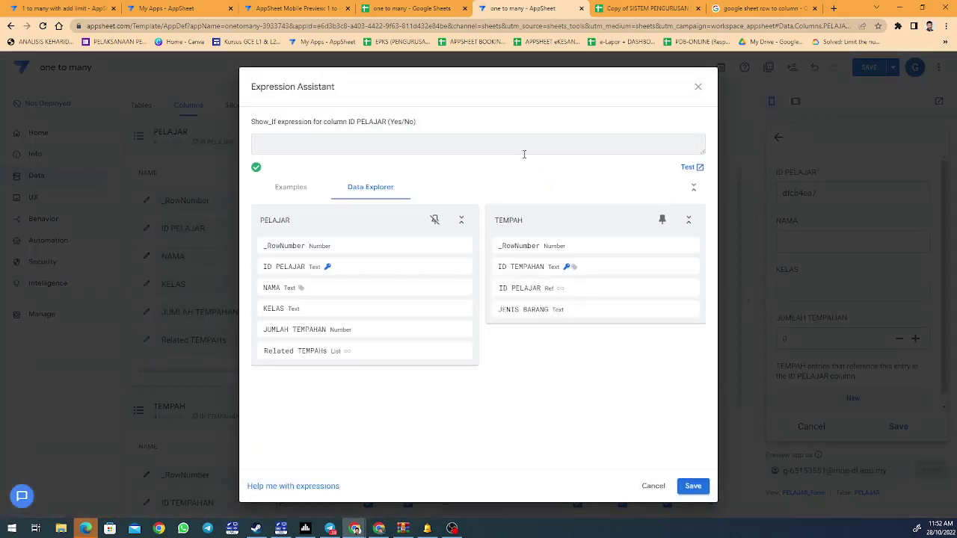
text(FALSE)
click(693, 486)
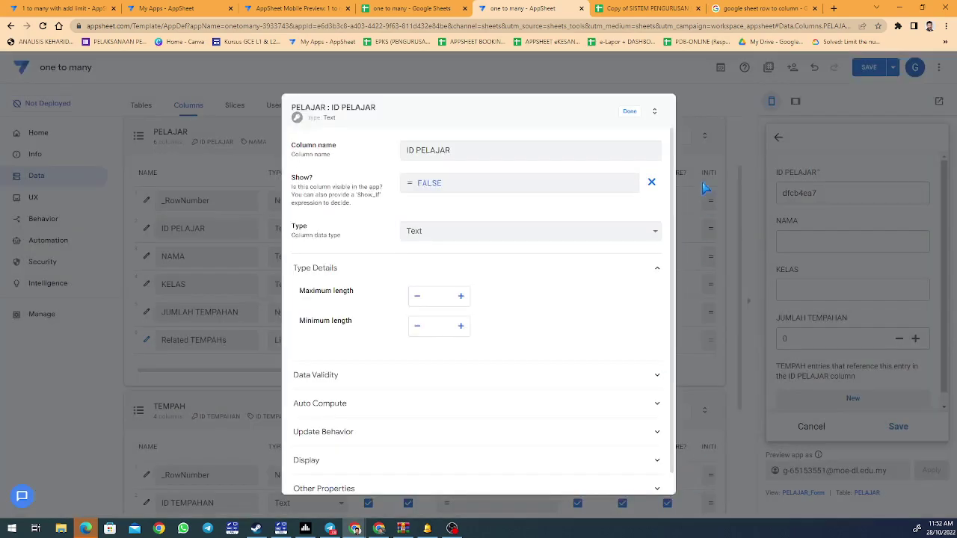
click(630, 112)
click(867, 67)
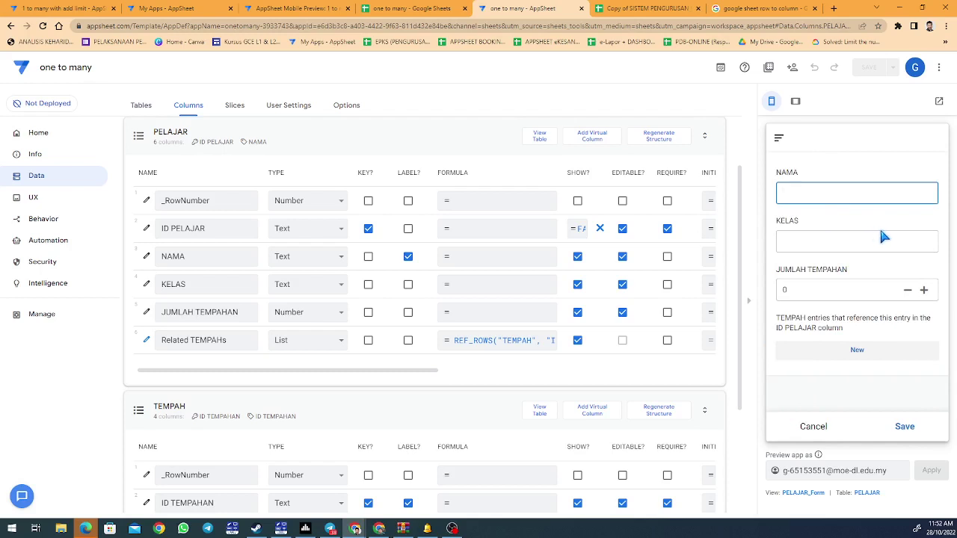
Fill in a new PELAJAR entry in the preview with the student's name, KELAS 3 and JUMLAH TEMPAHAN 1
text(SAMAT)
key(BackSpace)
text(D)
click(886, 233)
text(3)
click(925, 292)
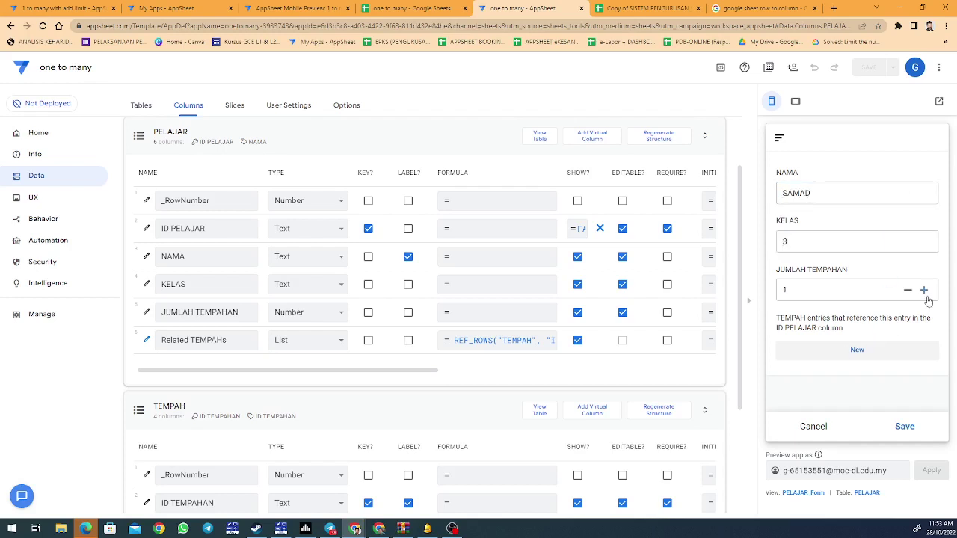
Start a TEMPAH booking under this student with JENIS BARANG SAYUR
click(915, 351)
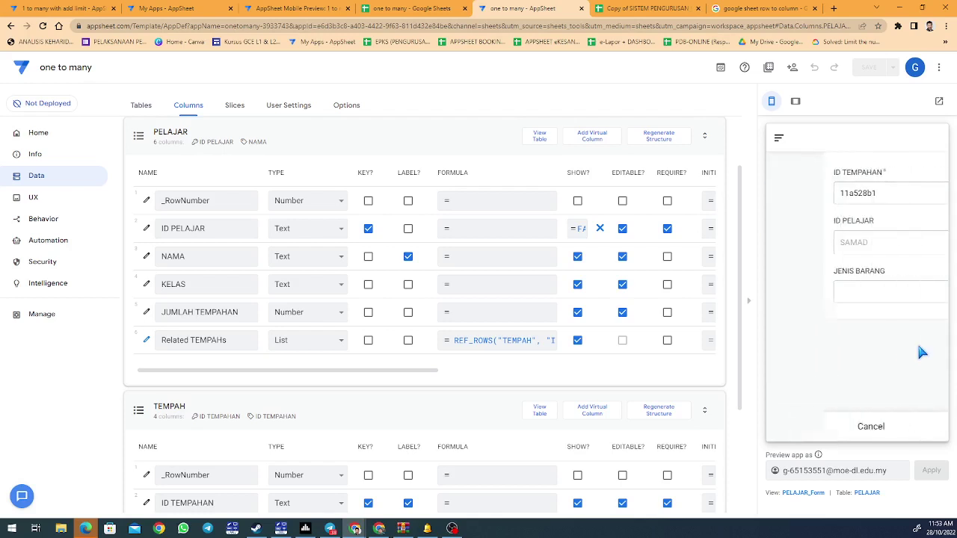
click(884, 293)
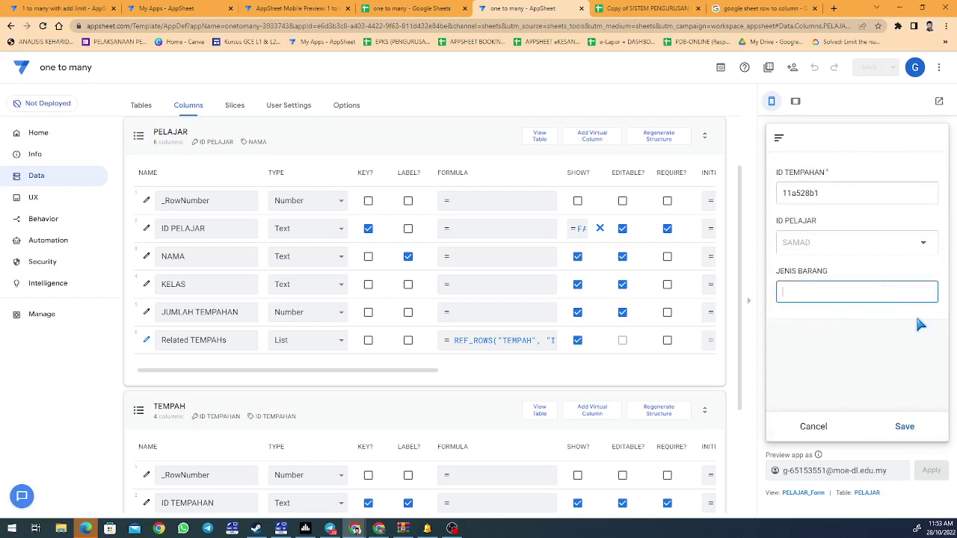
text(SAU)
Hide the TEMPAH table's ID TEMPAHAN column with the Show_If expression FALSE
click(867, 492)
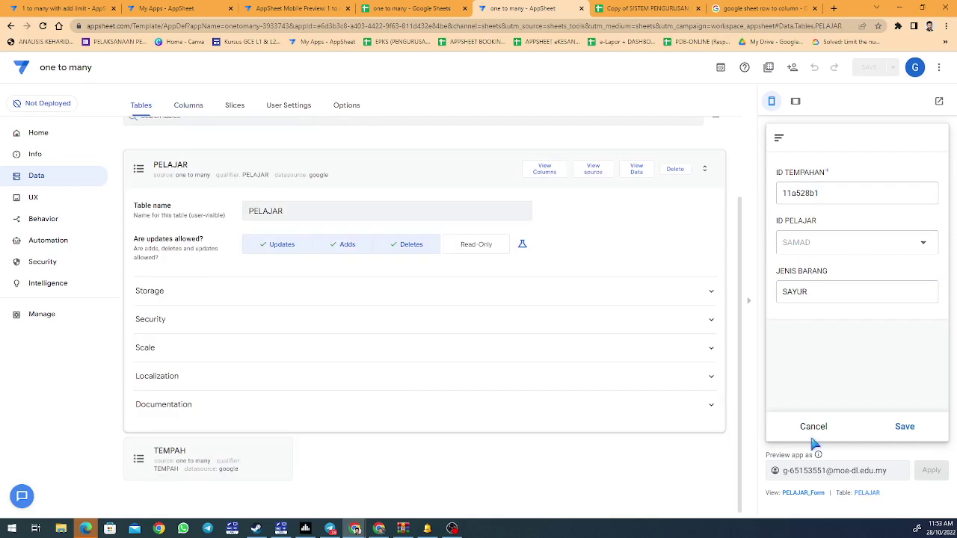
click(553, 184)
click(403, 284)
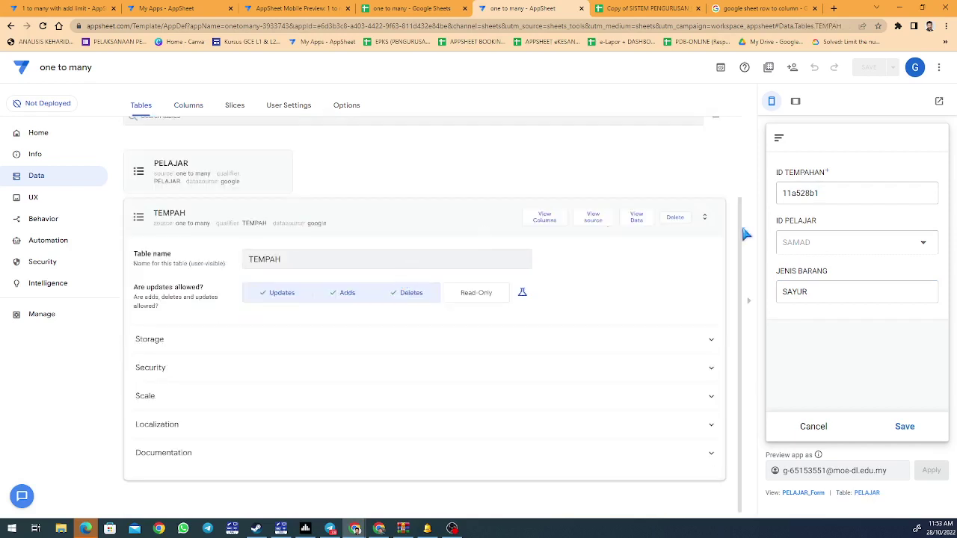
click(866, 494)
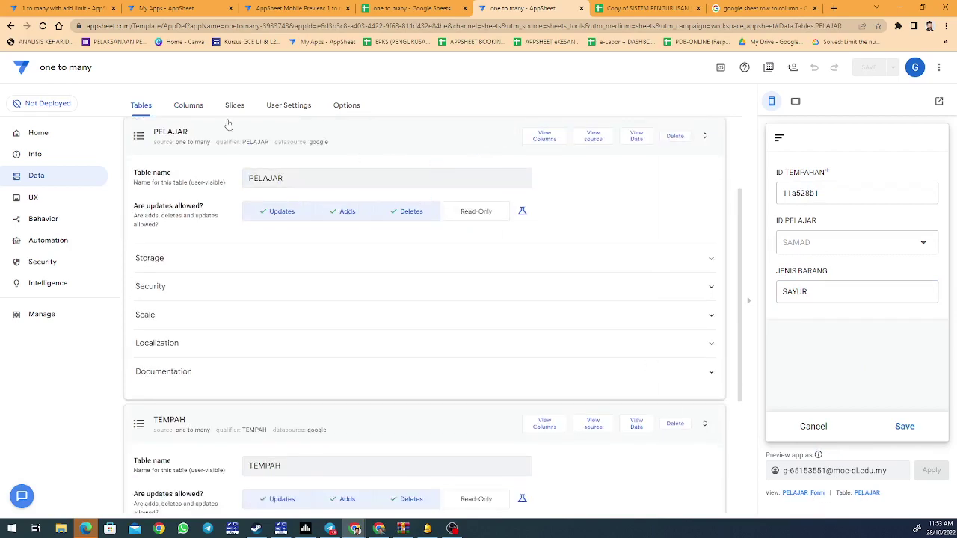
click(187, 108)
scroll(310, 400, down, 3)
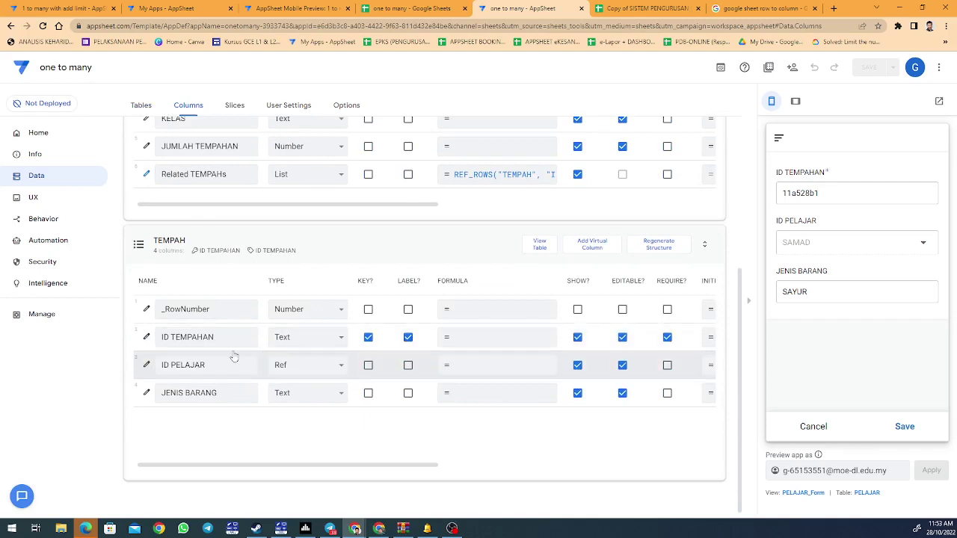
click(147, 337)
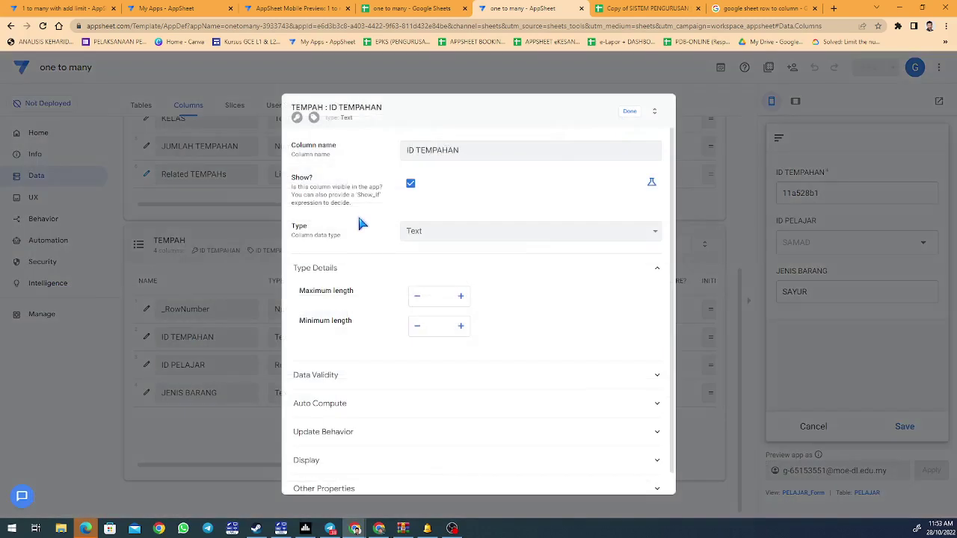
click(652, 182)
click(537, 186)
text(FALSE)
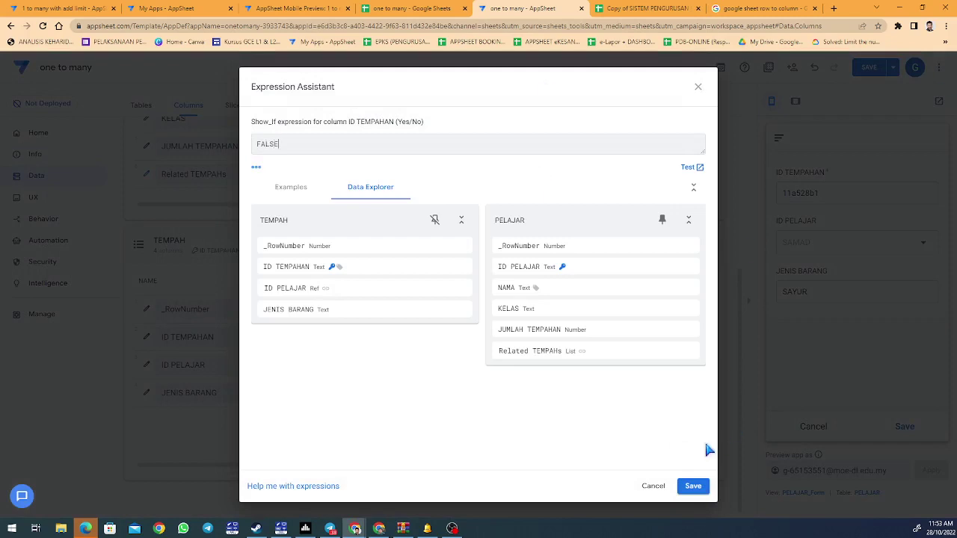
click(693, 487)
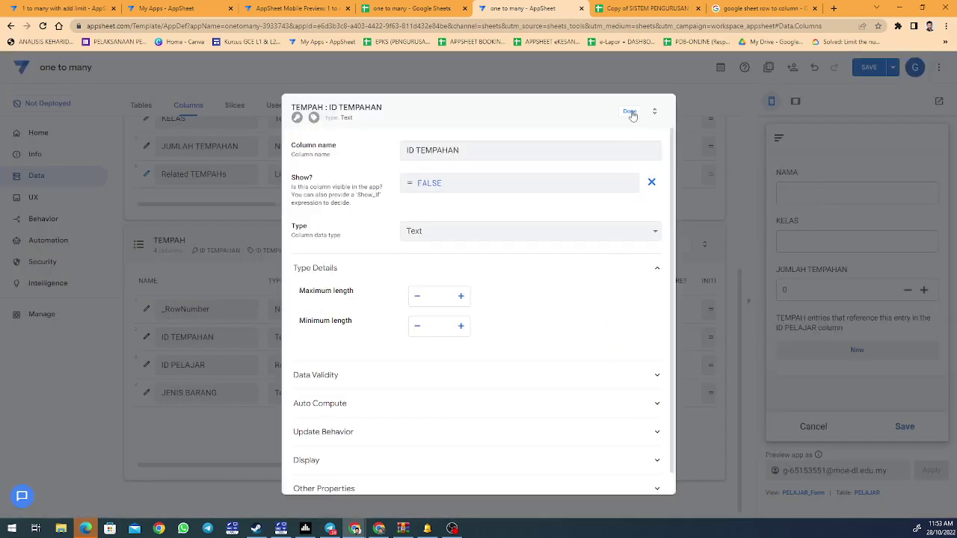
click(630, 112)
Hide the TEMPAH table's ID PELAJAR reference column with the Show_If expression FALSE
click(147, 365)
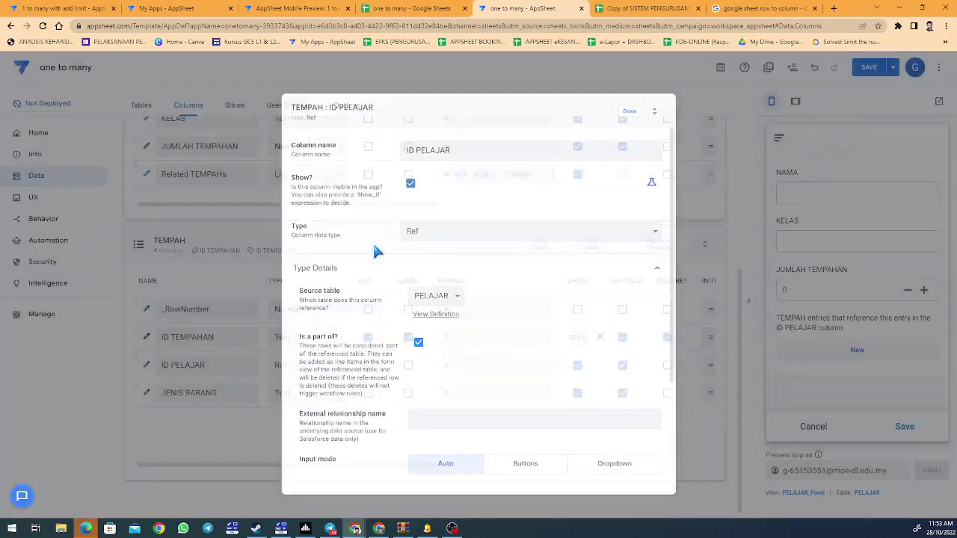
click(651, 185)
click(551, 185)
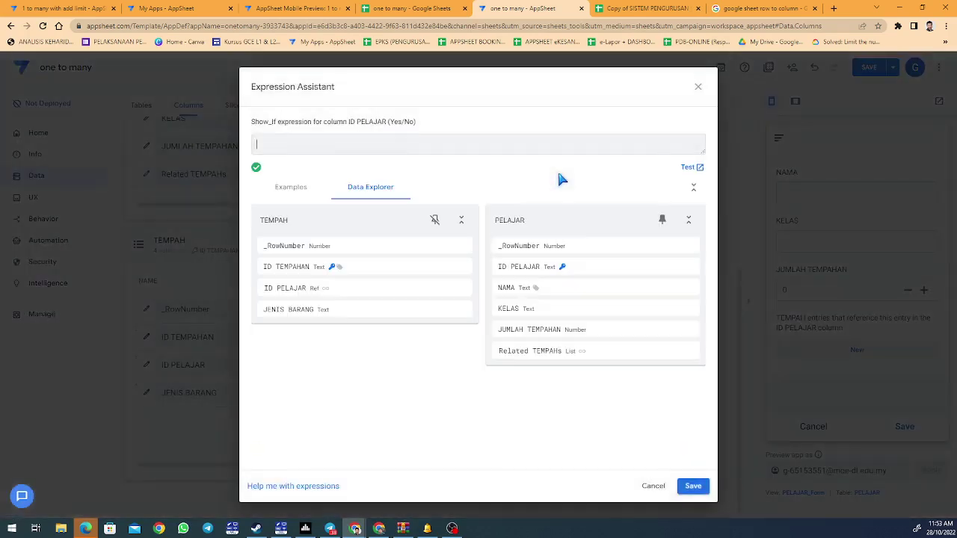
text(FALSE)
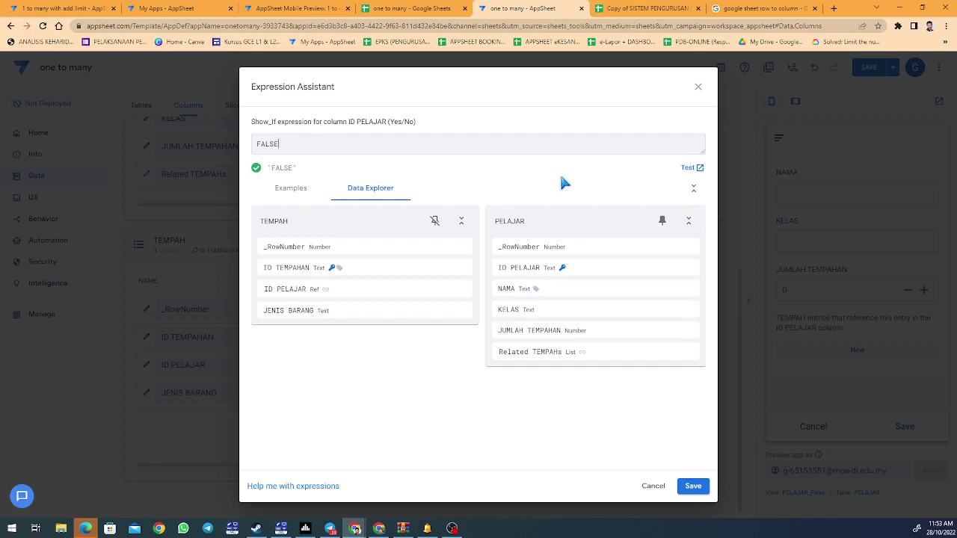
click(693, 486)
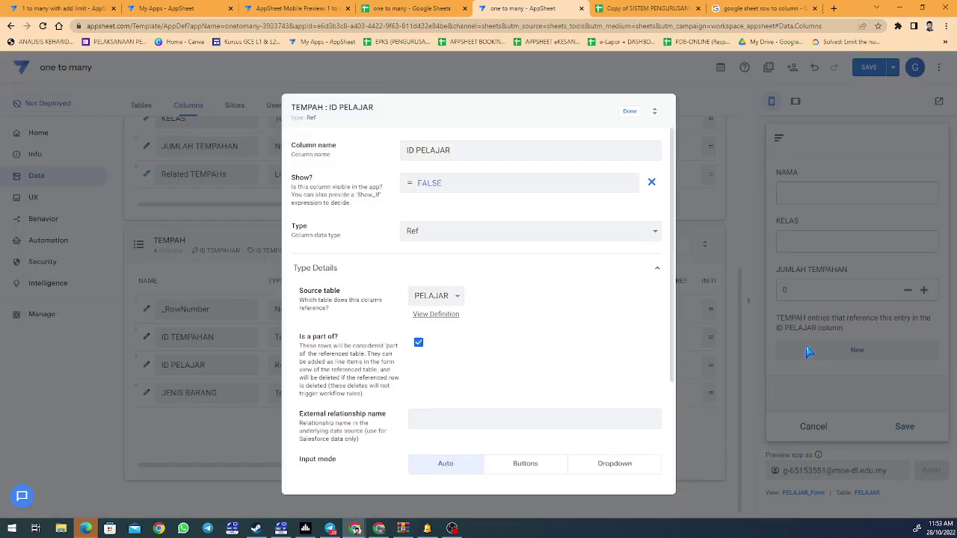
click(630, 113)
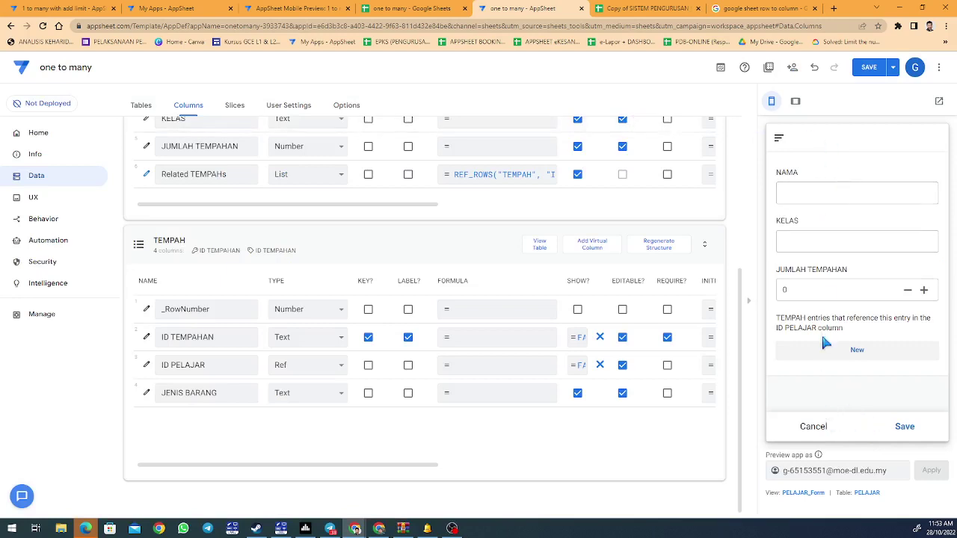
Discard the blank PELAJAR form, view the second student's details, and compare them with the finished app in the AppSheet Mobile Preview
click(813, 427)
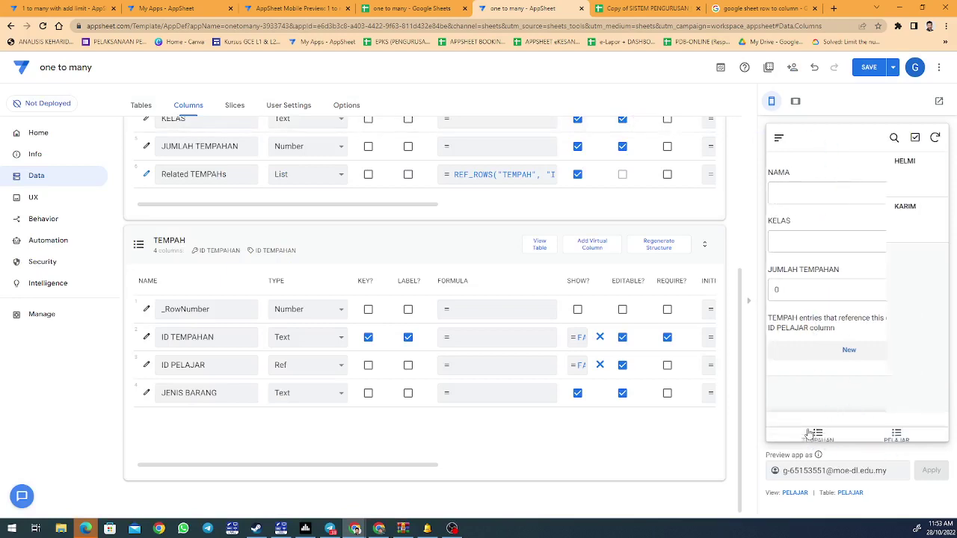
click(838, 236)
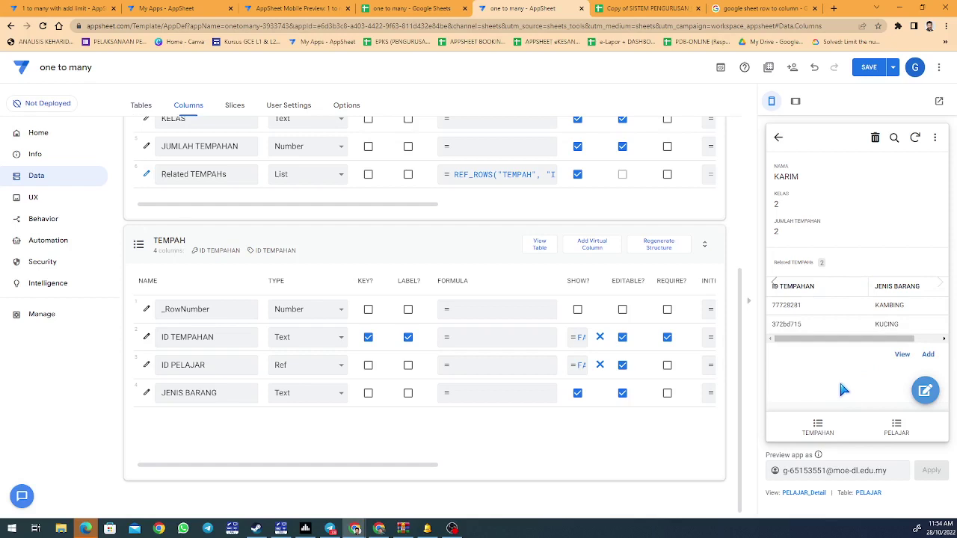
click(331, 12)
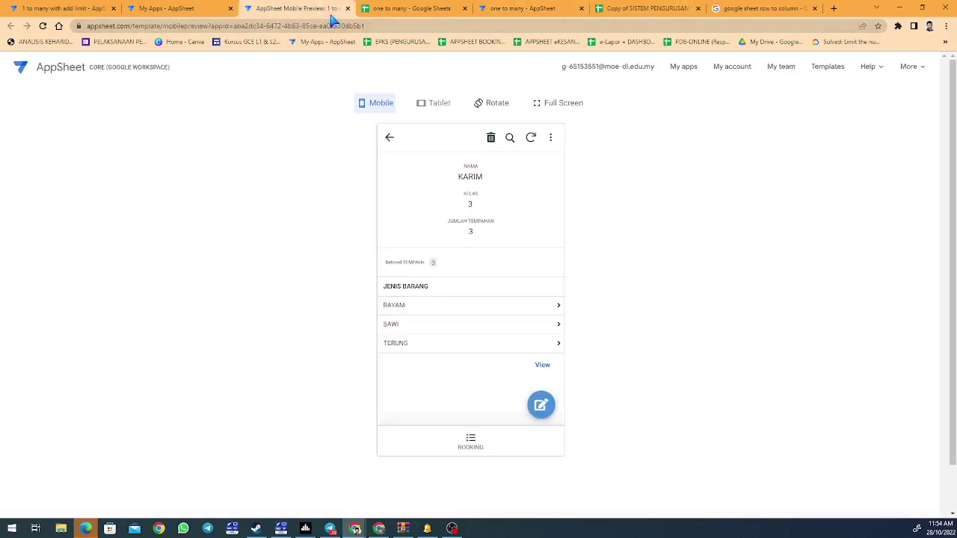
Add a new student record with the student's name, KELAS 4 and JUMLAH TEMPAHAN 4, and save it
click(475, 441)
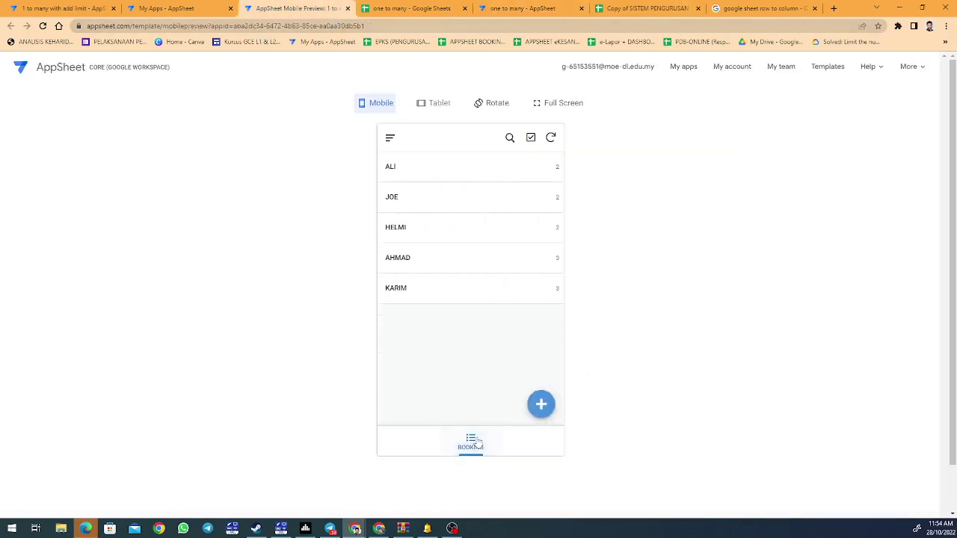
click(542, 402)
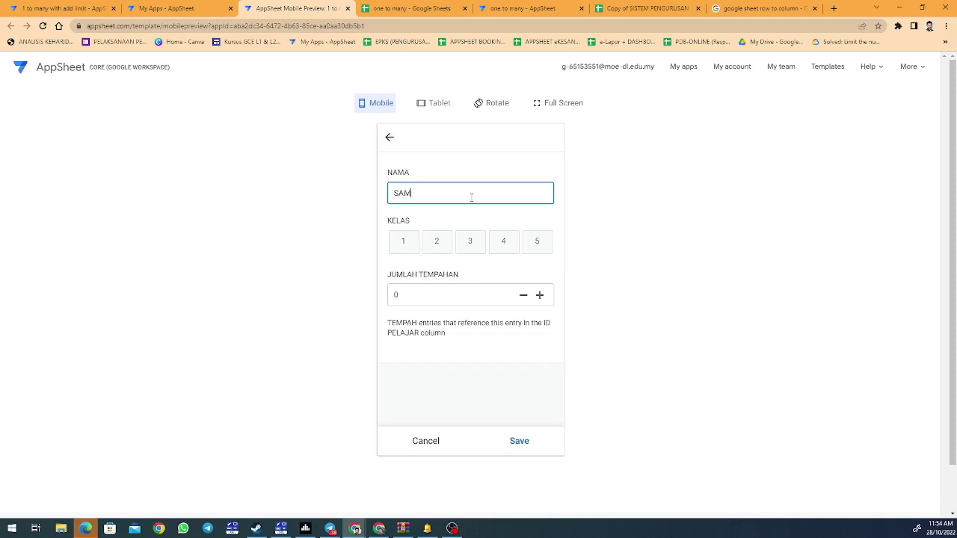
text(SAMAD)
click(505, 241)
click(540, 295)
click(540, 295)
click(540, 295)
click(540, 294)
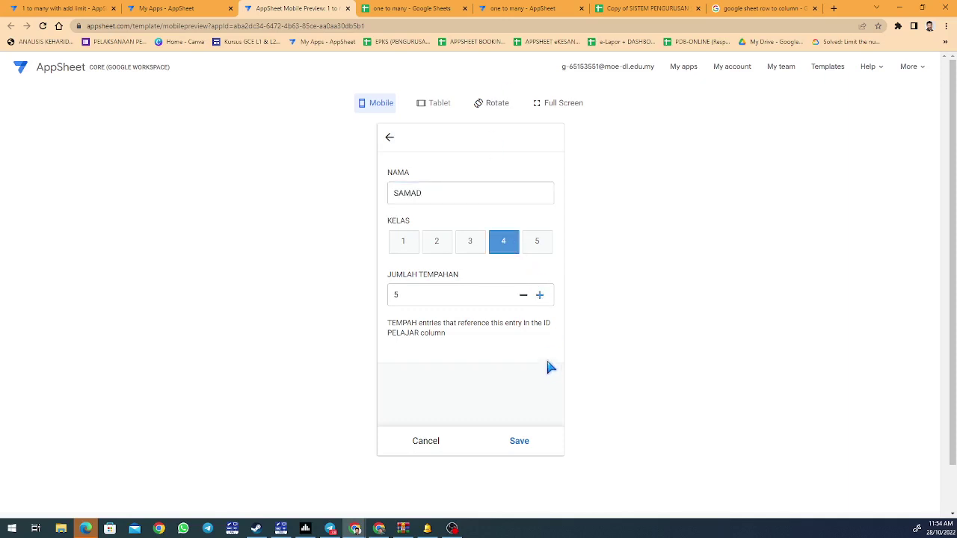
click(537, 438)
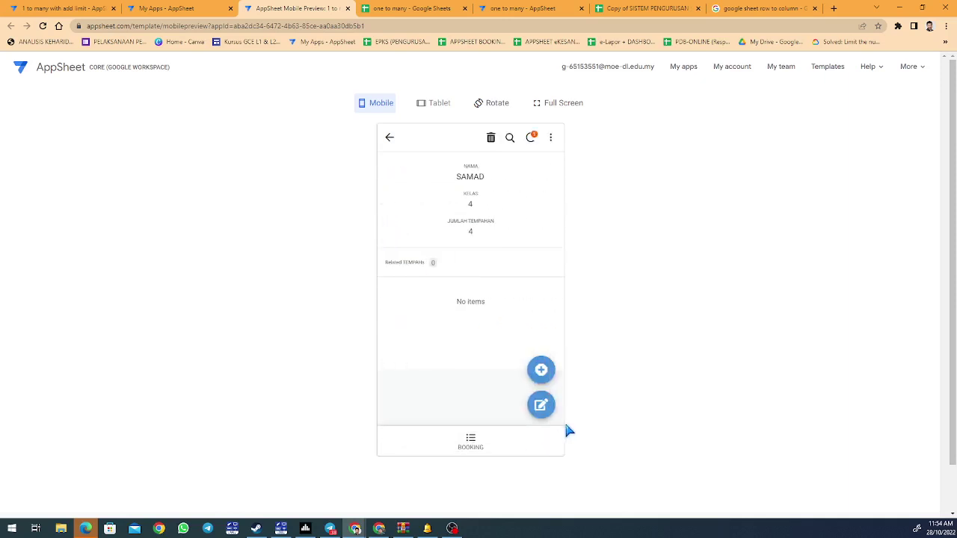
Add two TEMPAH bookings under the new student, the first with JENIS BARANG SAWI and the second with BAYAM
click(540, 369)
click(482, 246)
click(449, 182)
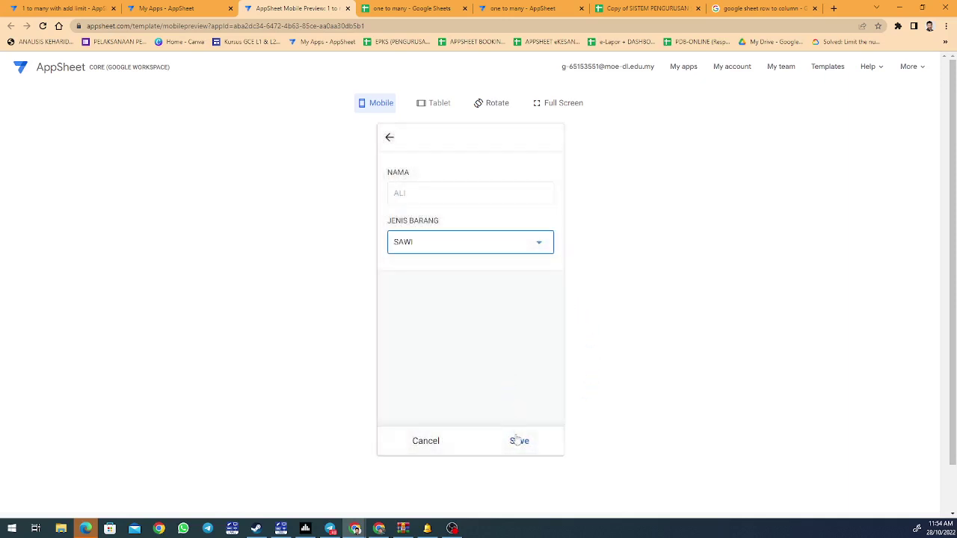
click(519, 440)
click(541, 370)
click(486, 243)
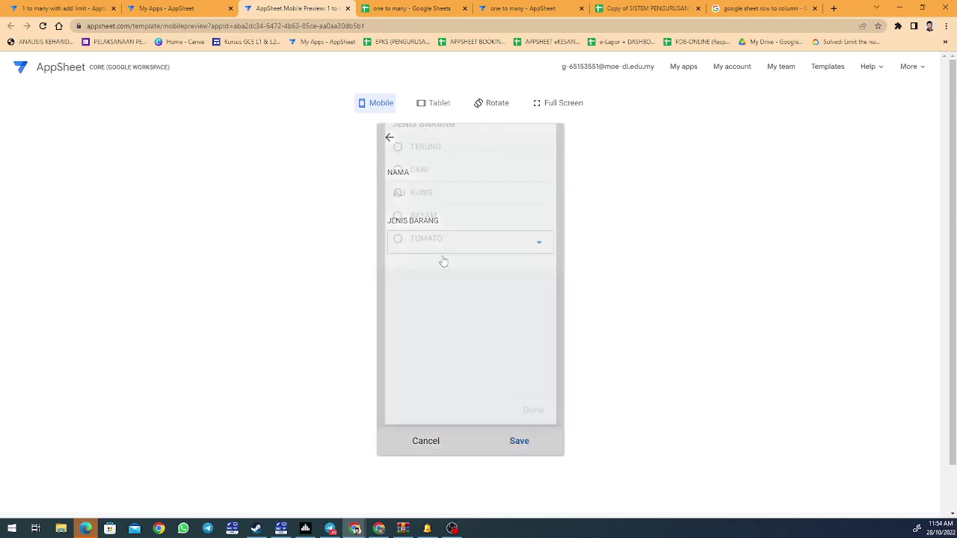
click(490, 385)
click(519, 441)
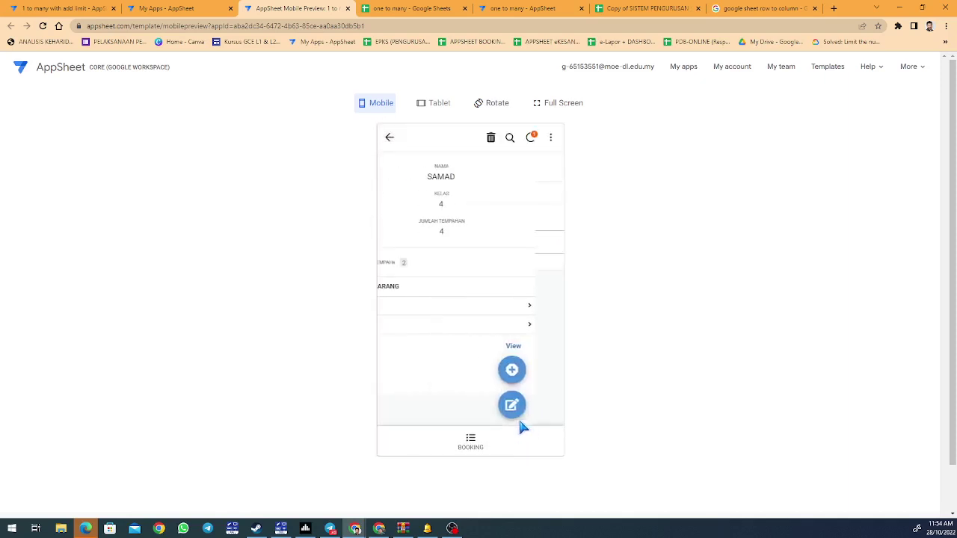
Save a third TEMPAH booking for this student with JENIS BARANG TERUNG
click(542, 369)
click(423, 241)
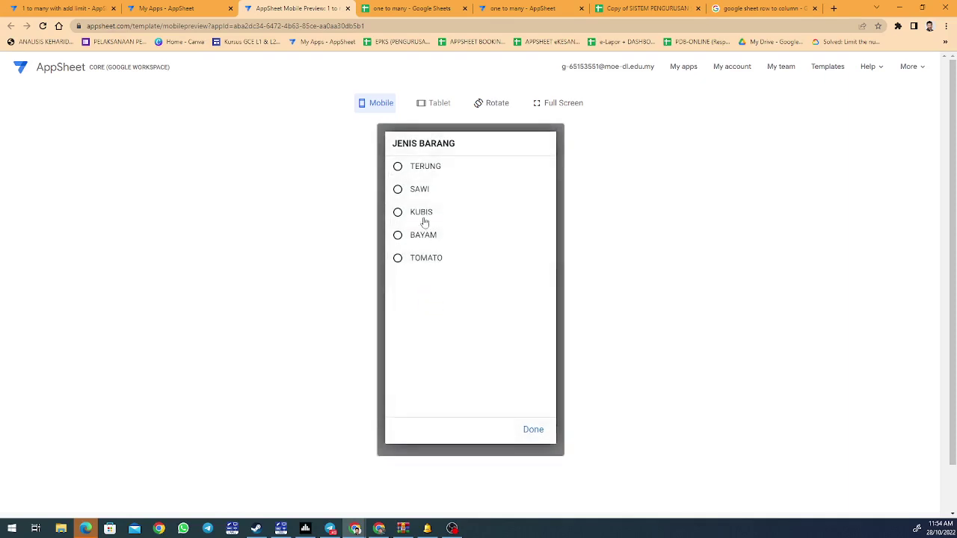
click(423, 199)
click(453, 243)
click(425, 165)
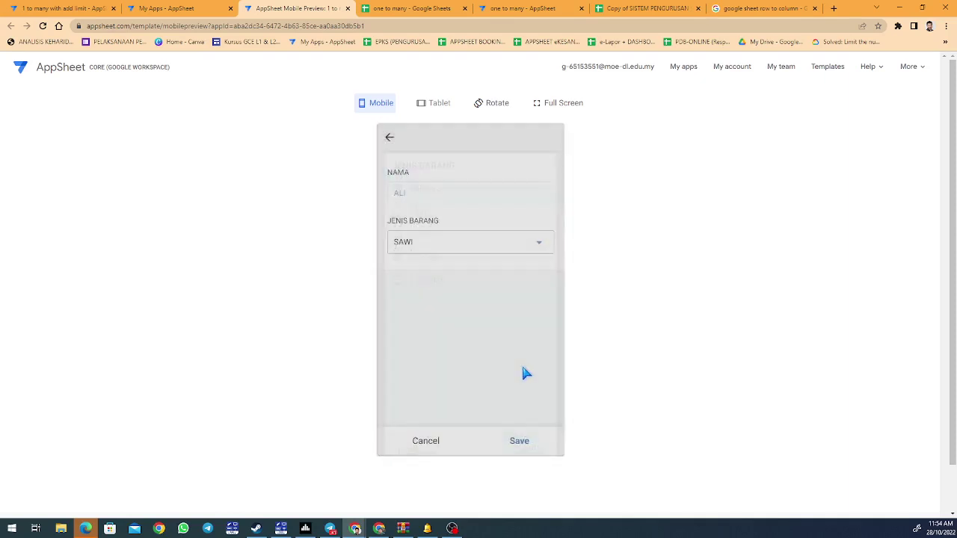
click(519, 440)
Save a fourth TEMPAH booking for this student with JENIS BARANG BAYAM
click(542, 369)
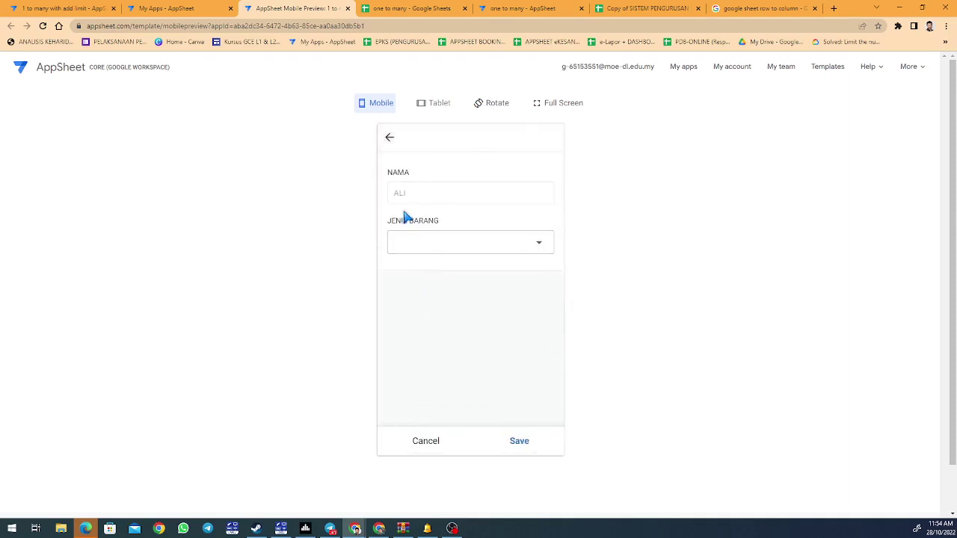
click(410, 239)
click(413, 162)
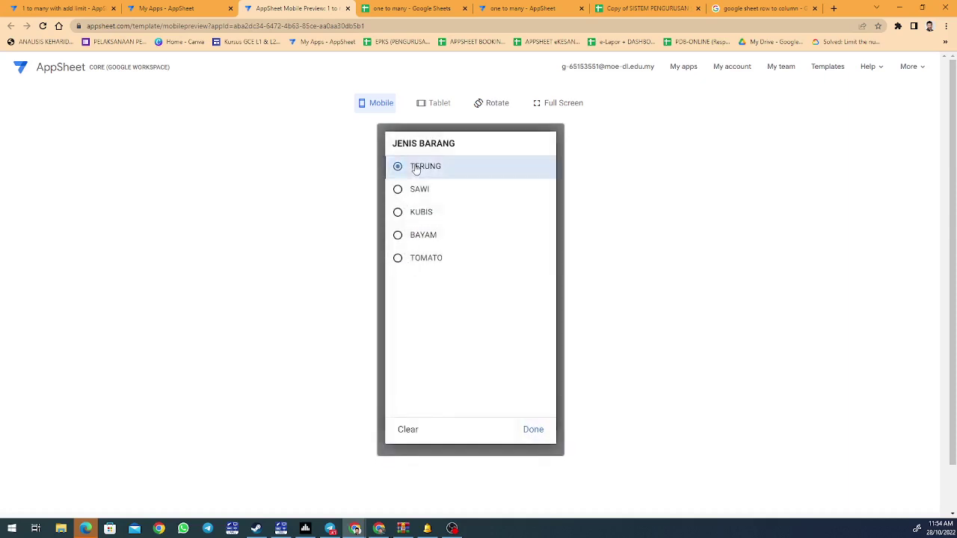
click(419, 252)
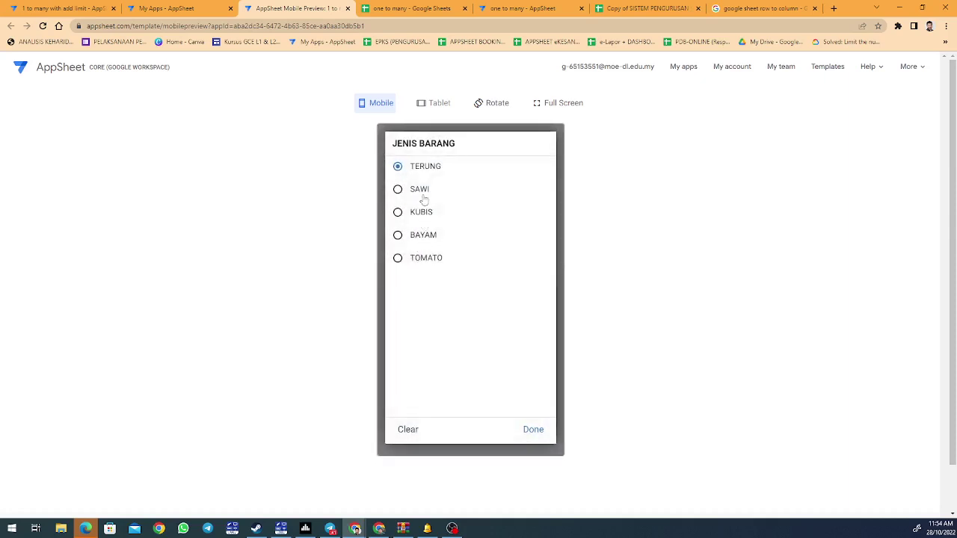
click(424, 239)
click(516, 436)
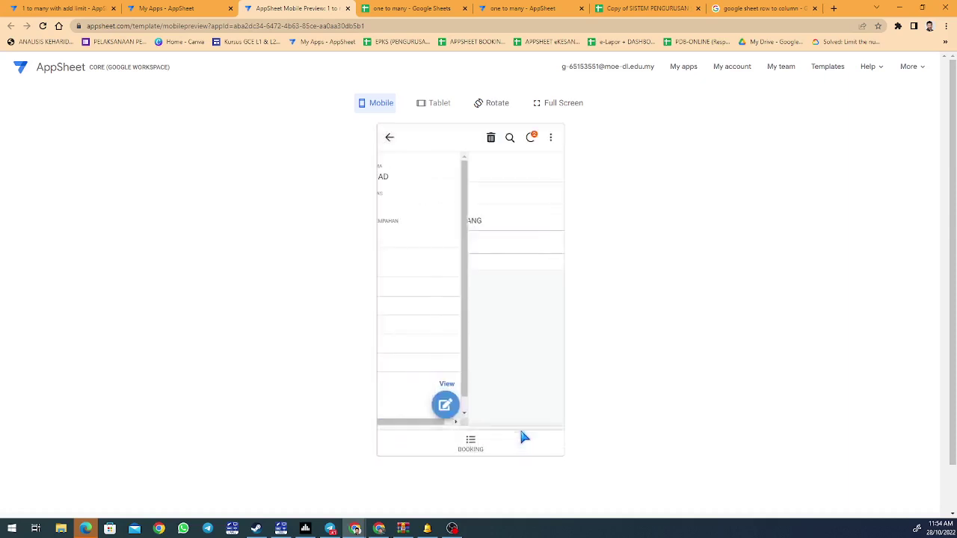
Review the new student's related bookings and the first BAYAM booking's details, reopening the record from the BOOKING list to check it again
scroll(539, 360, down, 1)
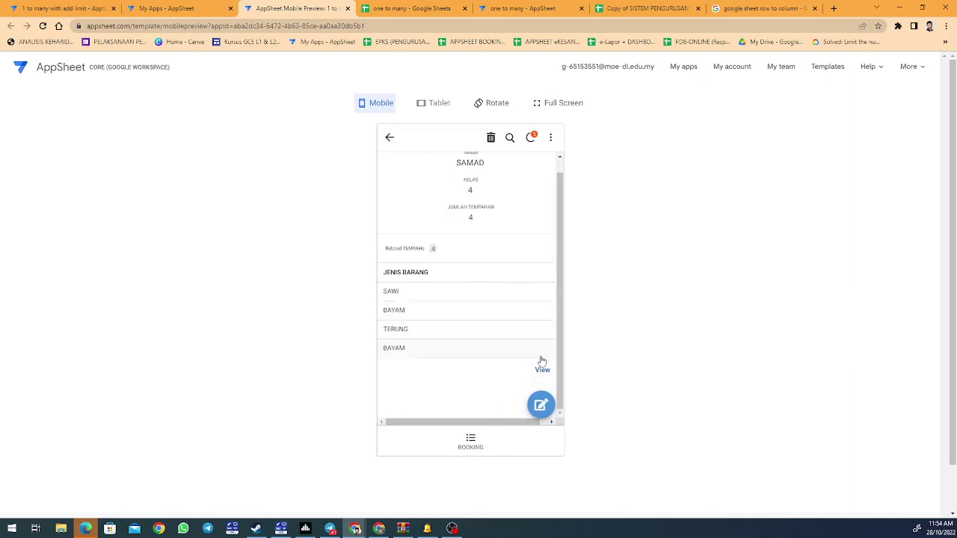
click(433, 314)
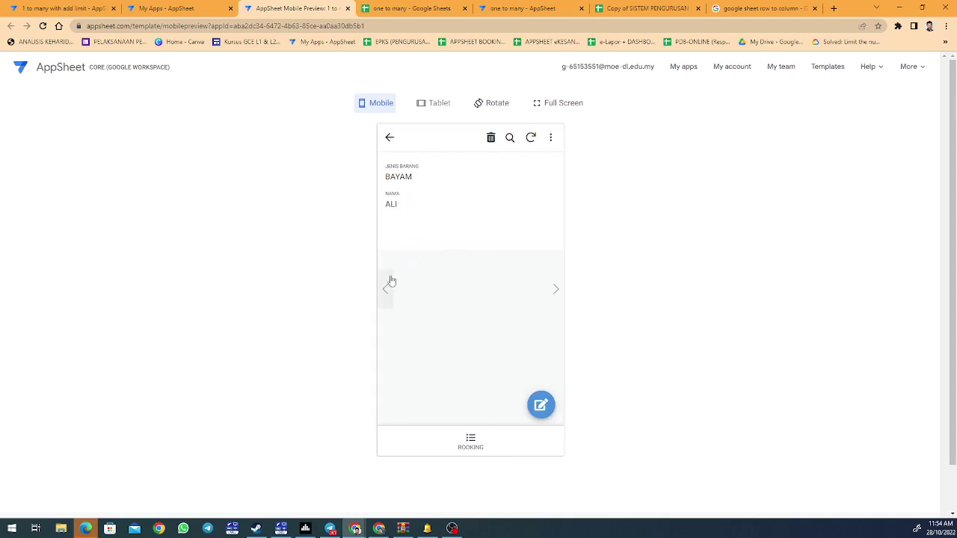
click(389, 140)
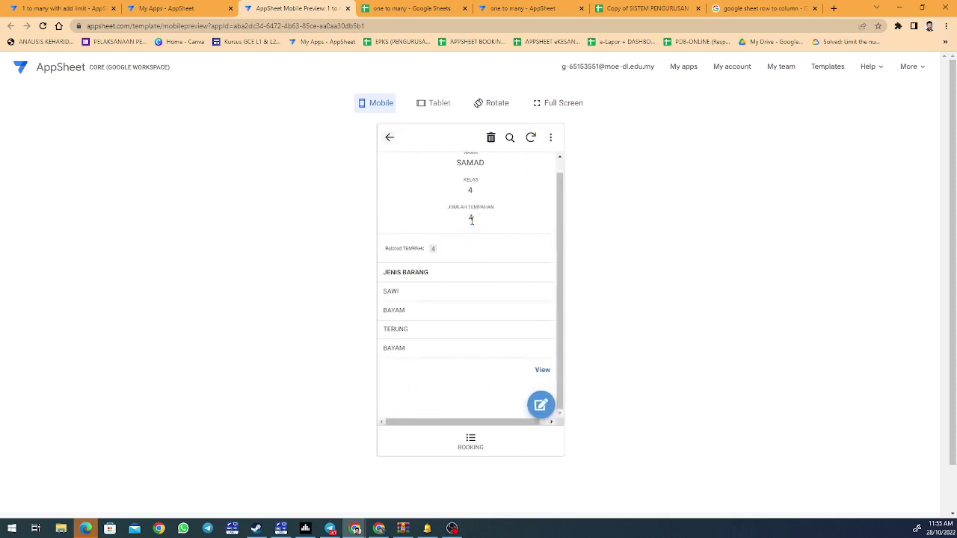
click(473, 444)
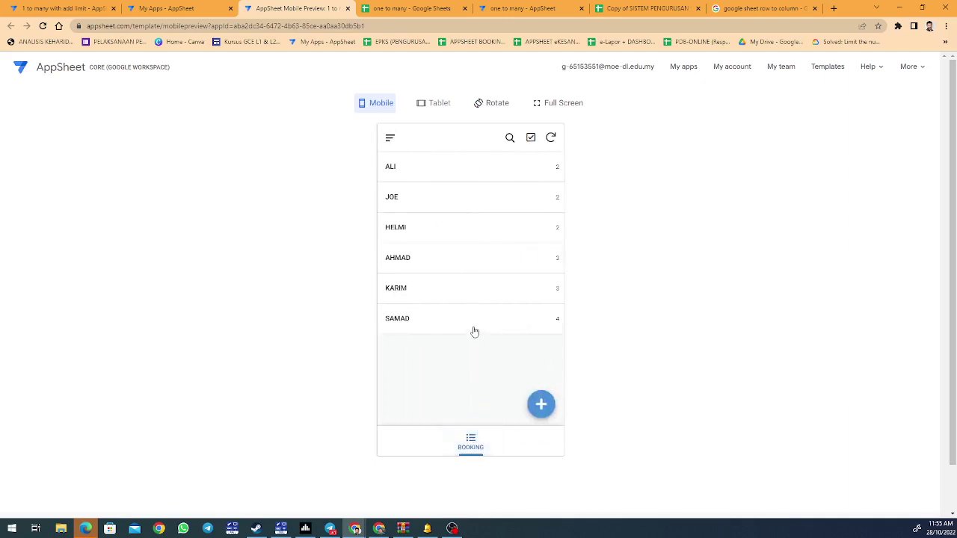
click(475, 328)
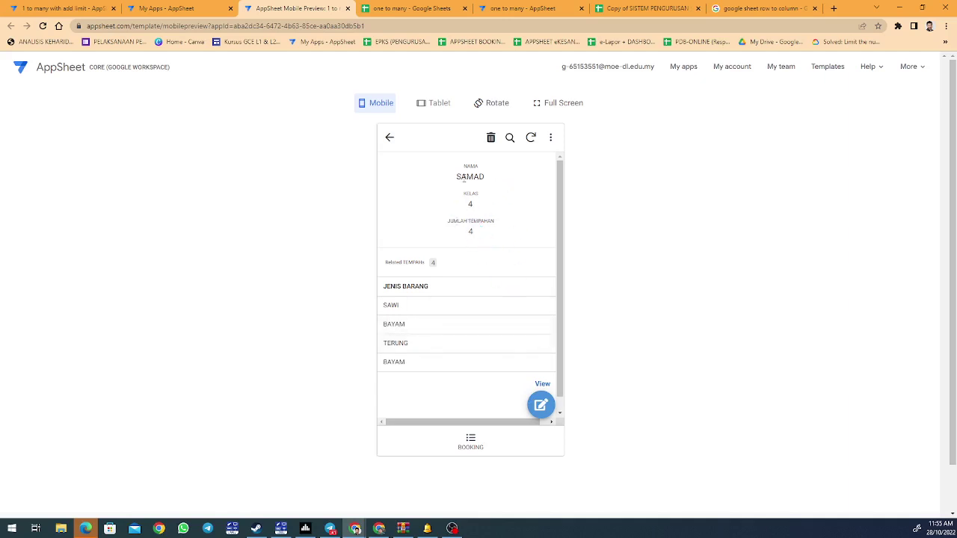
click(410, 322)
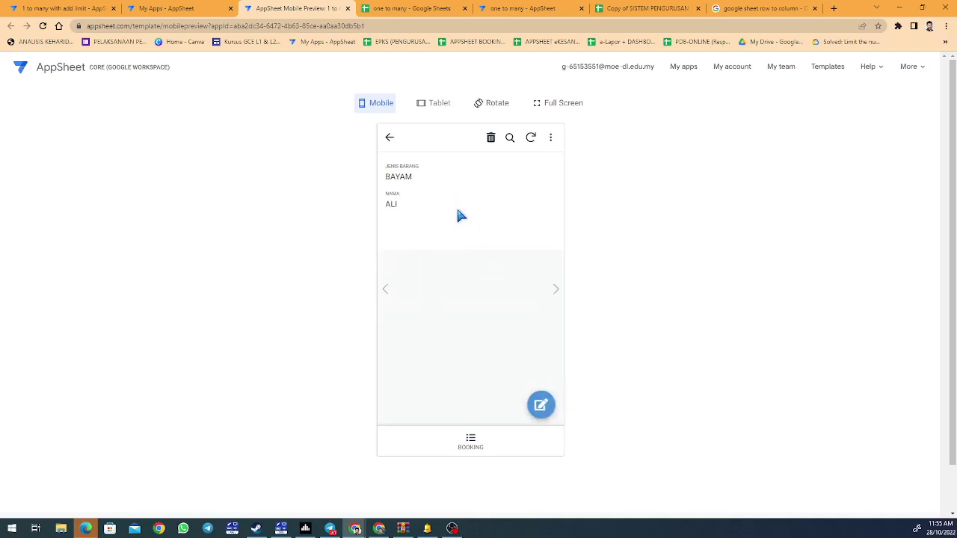
click(388, 137)
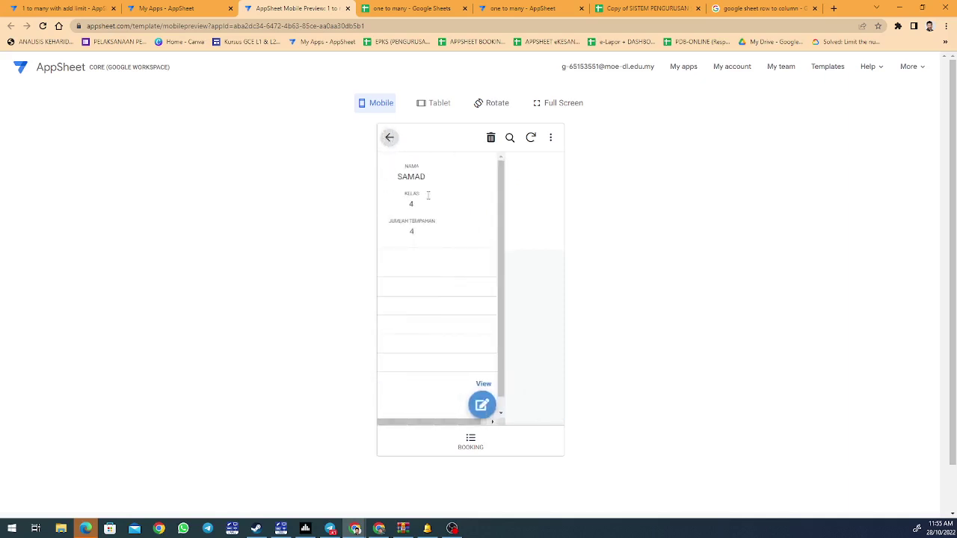